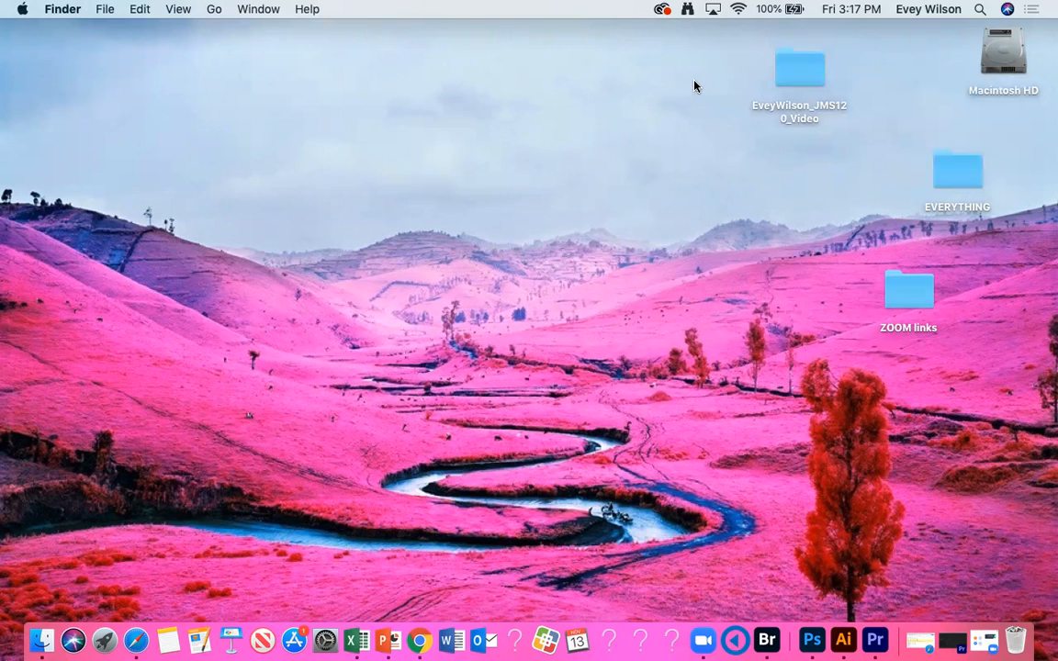
# Step: Create a folder on the desktop named with the creator's full name followed by "Video Project JMS120"
pyautogui.rightClick(377, 115)
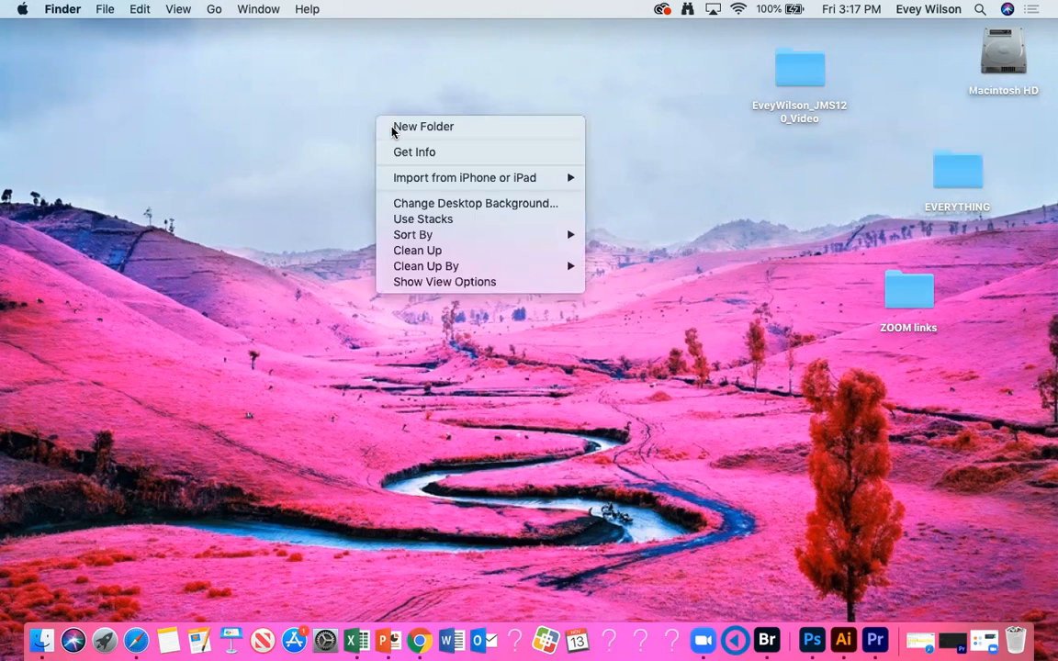
pyautogui.click(393, 127)
pyautogui.write('Evey Wilson Vi')
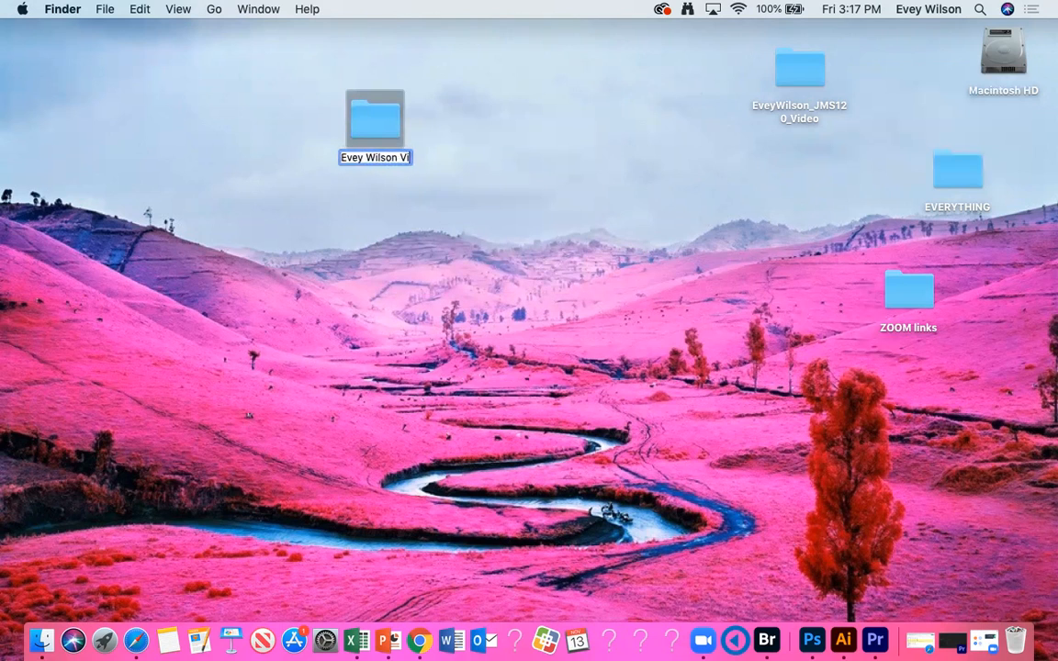
pyautogui.write('deo Project JMS120')
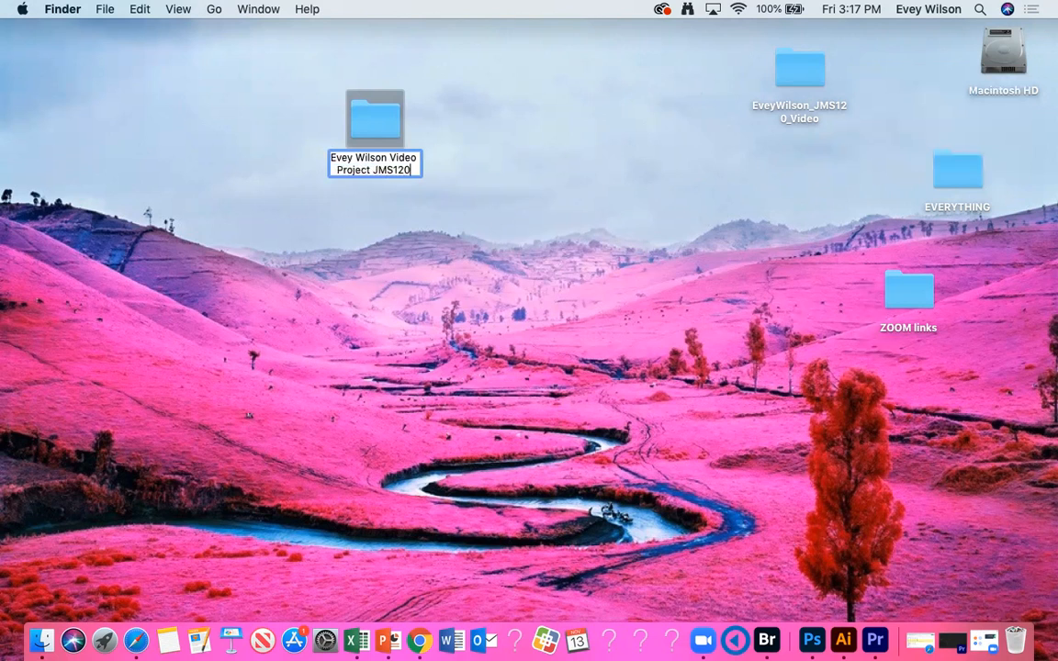
pyautogui.press('Return')
# Step: Open the new Video Project JMS120 folder and create a subfolder named Audio in it
pyautogui.doubleClick(382, 120)
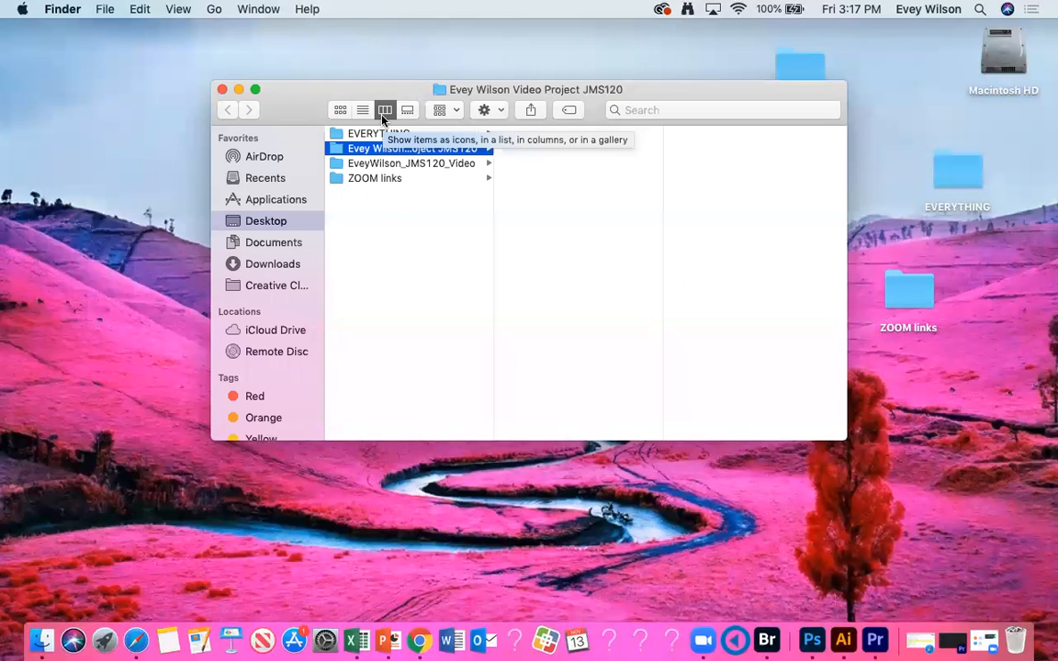
pyautogui.moveTo(609, 88); pyautogui.dragTo(530, 93)
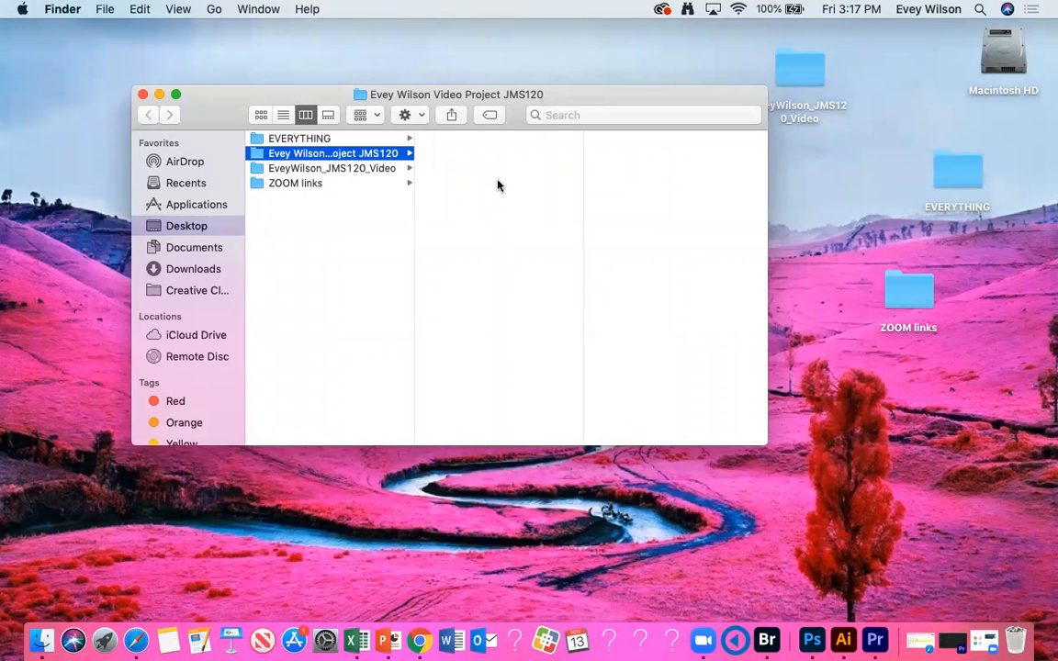
pyautogui.rightClick(497, 181)
pyautogui.click(517, 192)
pyautogui.write('Audio')
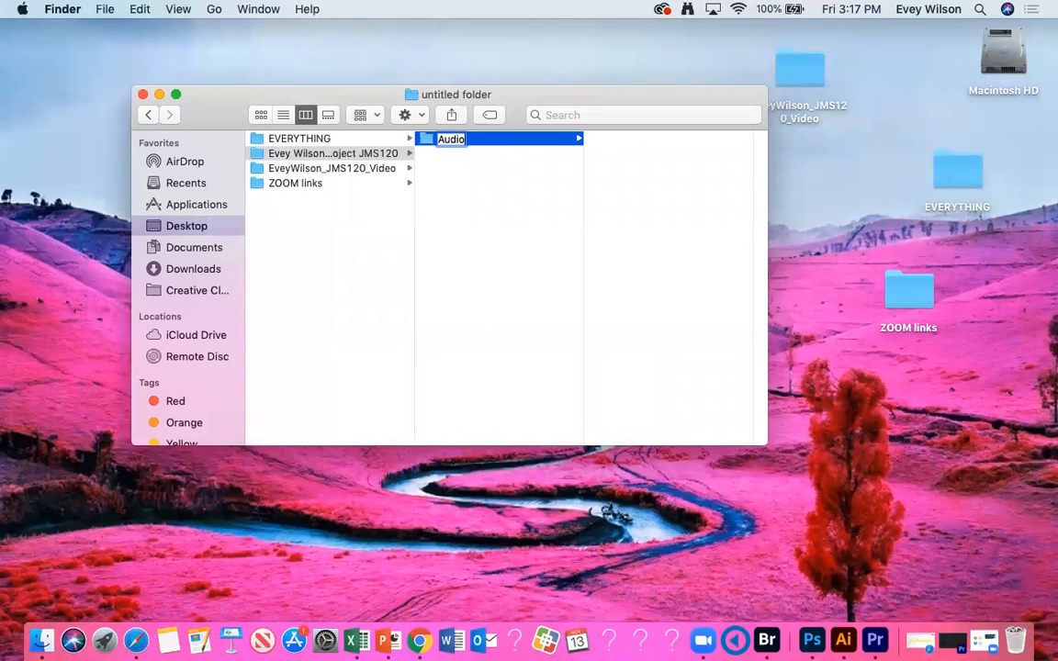
pyautogui.press('Return')
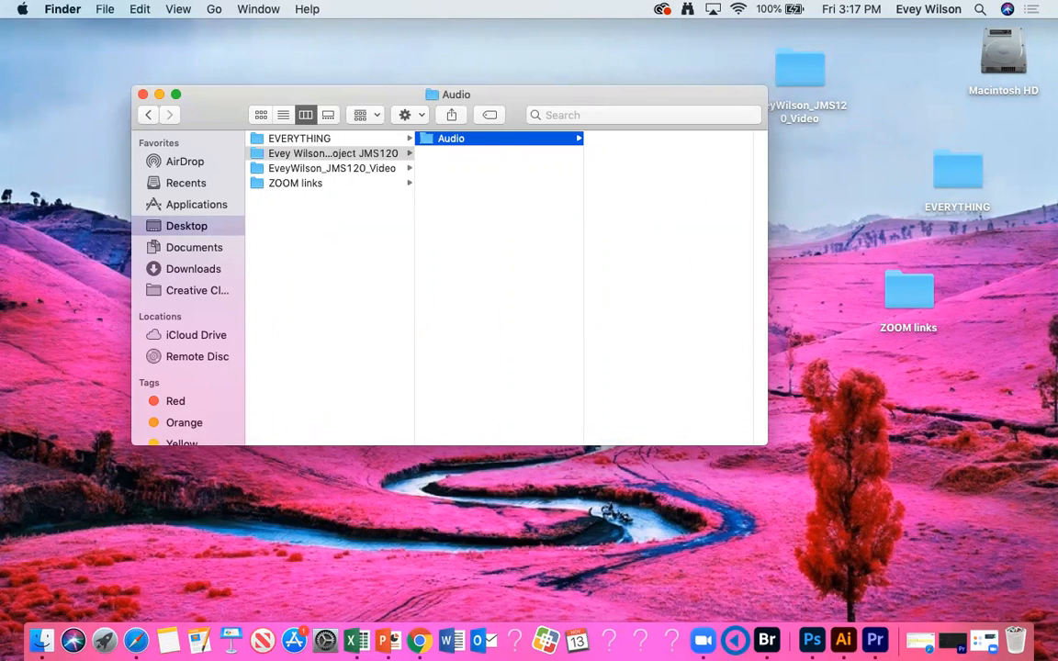
# Step: Create a subfolder named Video alongside Audio in the project folder
pyautogui.rightClick(512, 211)
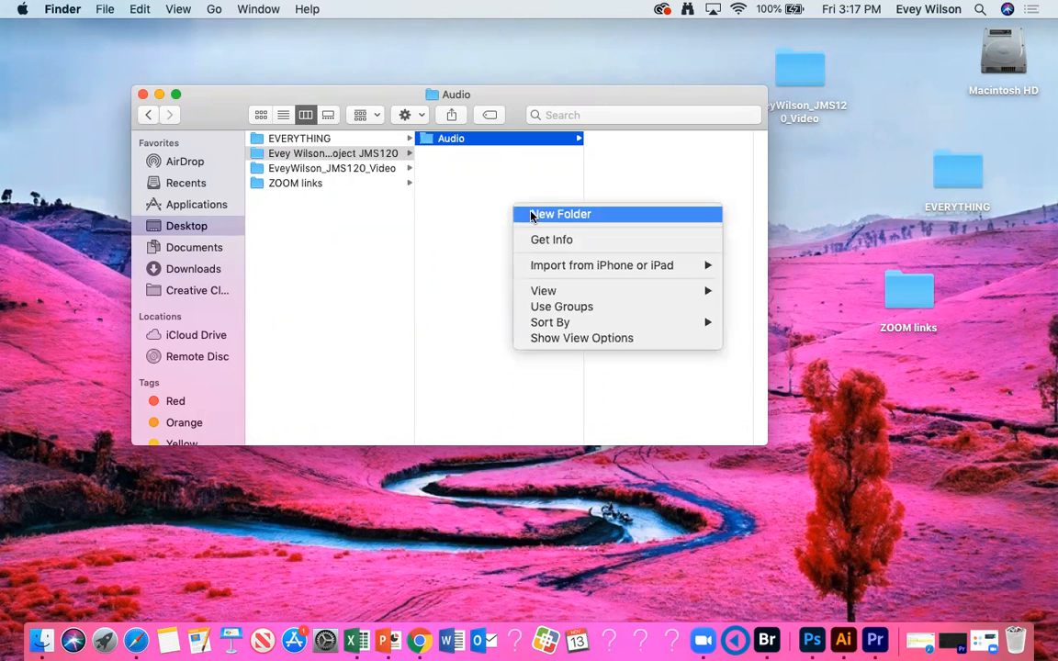
pyautogui.click(532, 219)
pyautogui.write('Video')
pyautogui.press('Return')
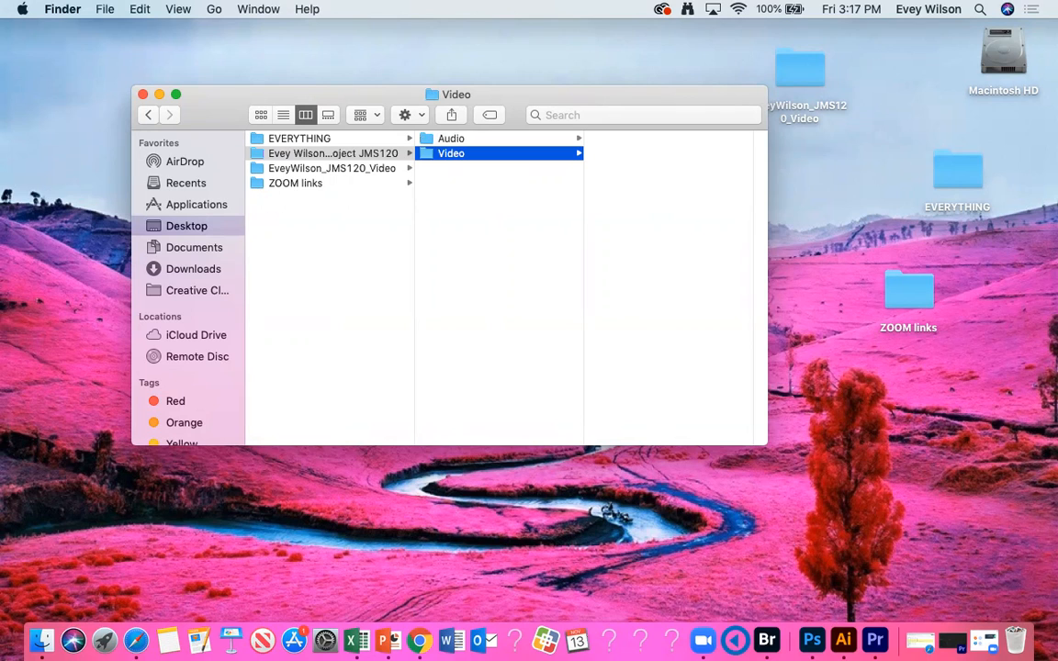
# Step: Add a subfolder named Premiere to the Video Project JMS120 folder
pyautogui.rightClick(506, 243)
pyautogui.click(530, 246)
pyautogui.write('Premiere')
pyautogui.press('Return')
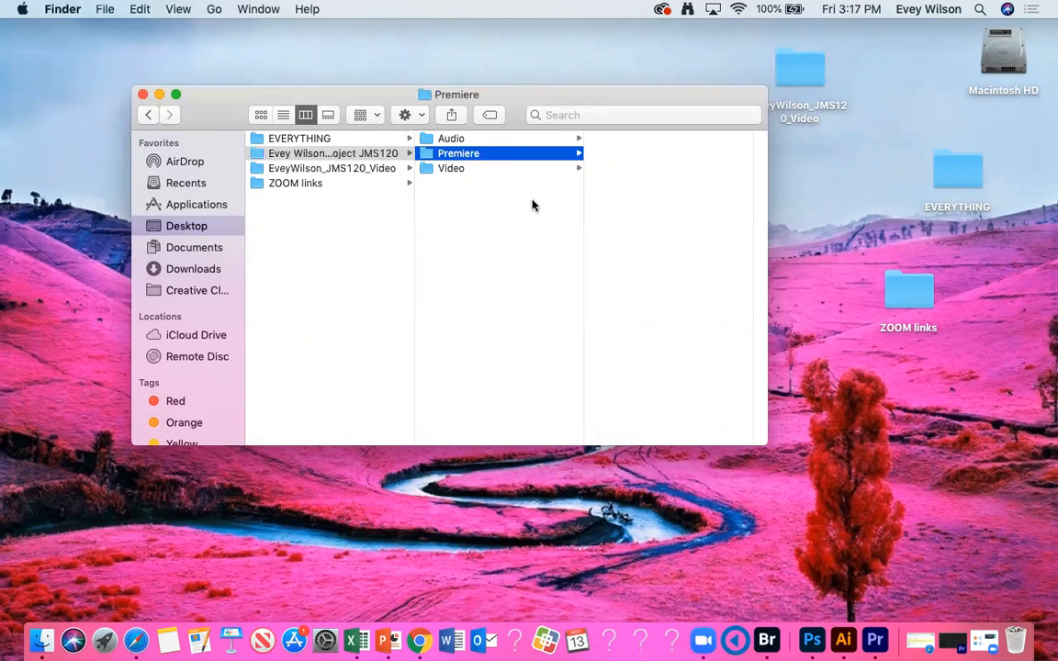
# Step: Add a subfolder named Export to the Video Project JMS120 folder
pyautogui.rightClick(487, 260)
pyautogui.click(505, 263)
pyautogui.write('Export')
pyautogui.press('Return')
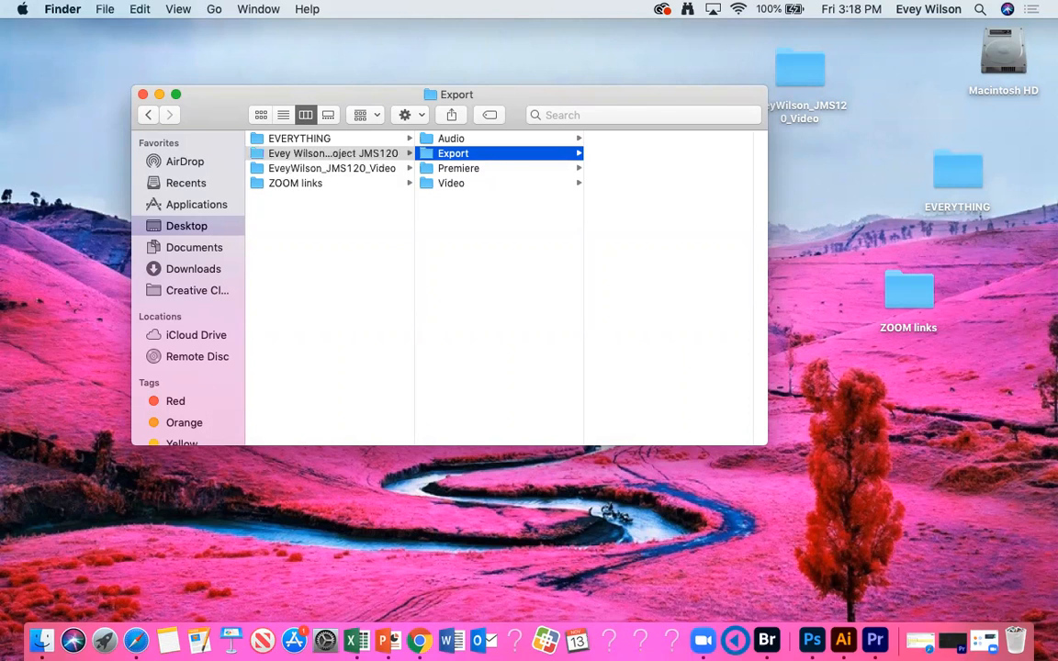
# Step: Open the older JMS120_Video folder in a second window and move its WAV recording into the new project's Audio folder
pyautogui.moveTo(464, 92); pyautogui.dragTo(787, 159)
pyautogui.doubleClick(797, 69)
pyautogui.click(801, 203)
pyautogui.moveTo(991, 202); pyautogui.dragTo(405, 281)
# Step: Move 3P9A9747.MOV and the B-Roll folder from the older project's Video folder into the new project's Video folder
pyautogui.click(826, 247)
pyautogui.moveTo(960, 231); pyautogui.dragTo(390, 329)
pyautogui.click(395, 271)
pyautogui.moveTo(395, 271); pyautogui.dragTo(378, 331)
pyautogui.click(401, 316)
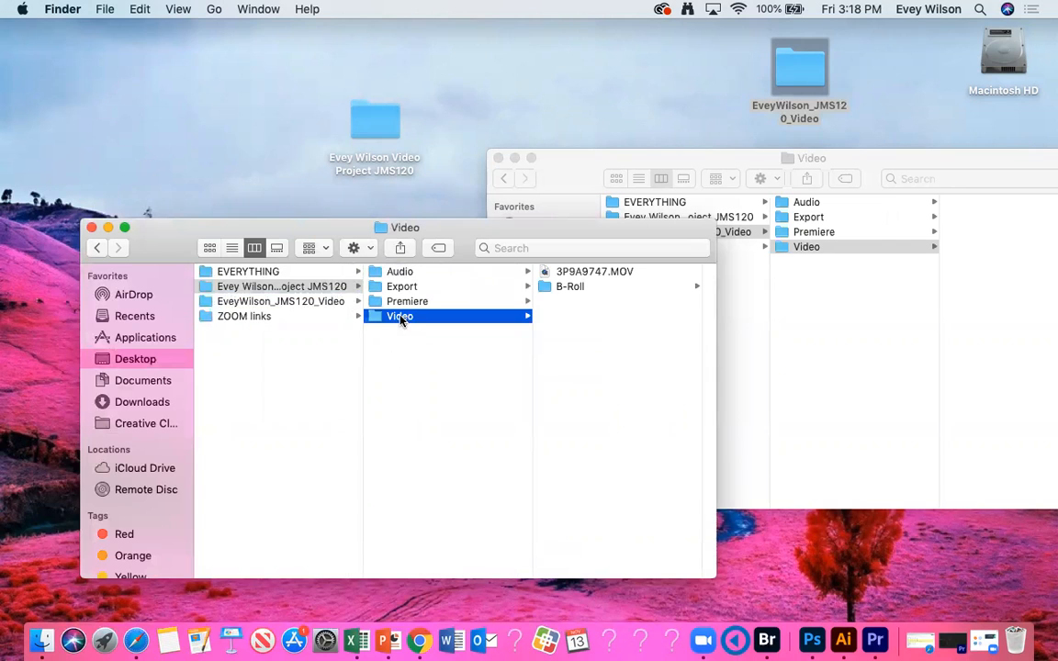
# Step: Move the B-Roll clips directly into the new Video folder and put the emptied B-Roll folder in the Trash
pyautogui.click(567, 287)
pyautogui.moveTo(566, 390); pyautogui.dragTo(421, 317)
pyautogui.click(404, 375)
pyautogui.moveTo(1047, 650); pyautogui.dragTo(1016, 640)
# Step: Check the files in the new Audio and Video folders and close both Finder windows
pyautogui.click(264, 272)
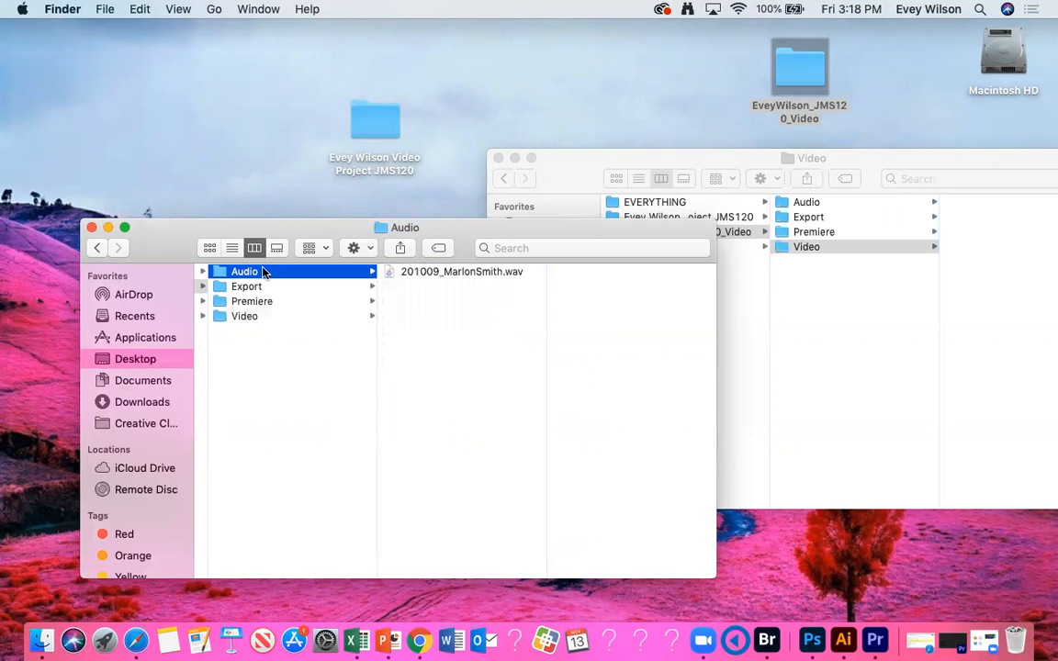
pyautogui.click(264, 316)
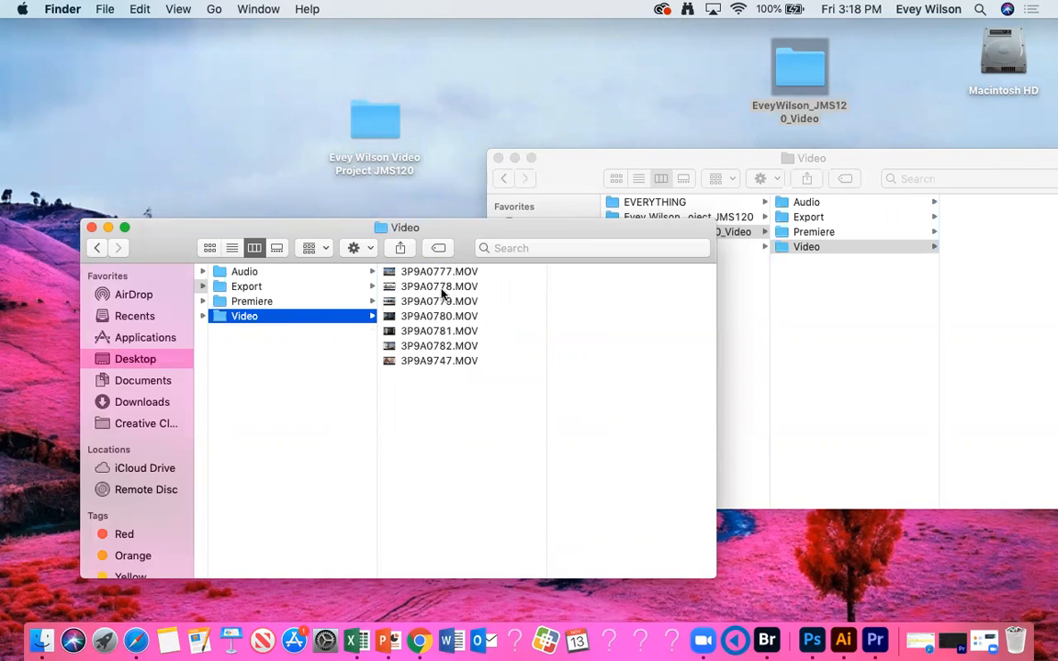
pyautogui.click(500, 158)
pyautogui.moveTo(196, 229); pyautogui.dragTo(272, 220)
pyautogui.click(168, 219)
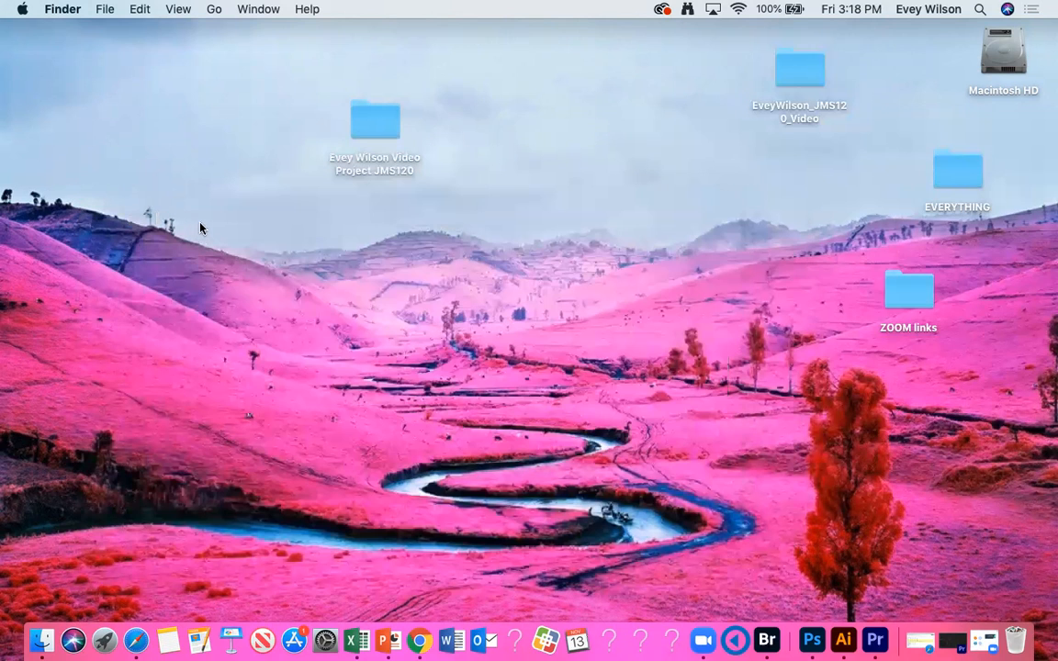
# Step: Switch to Premiere Pro, close the project that is open, and relaunch the program to its home screen
pyautogui.click(941, 648)
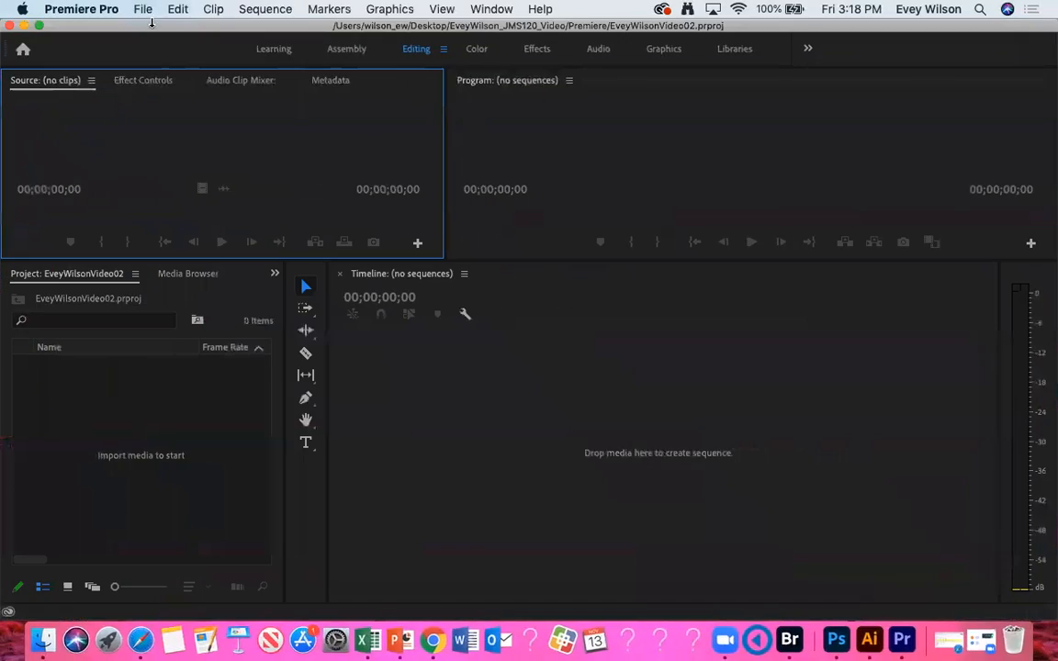
pyautogui.click(8, 27)
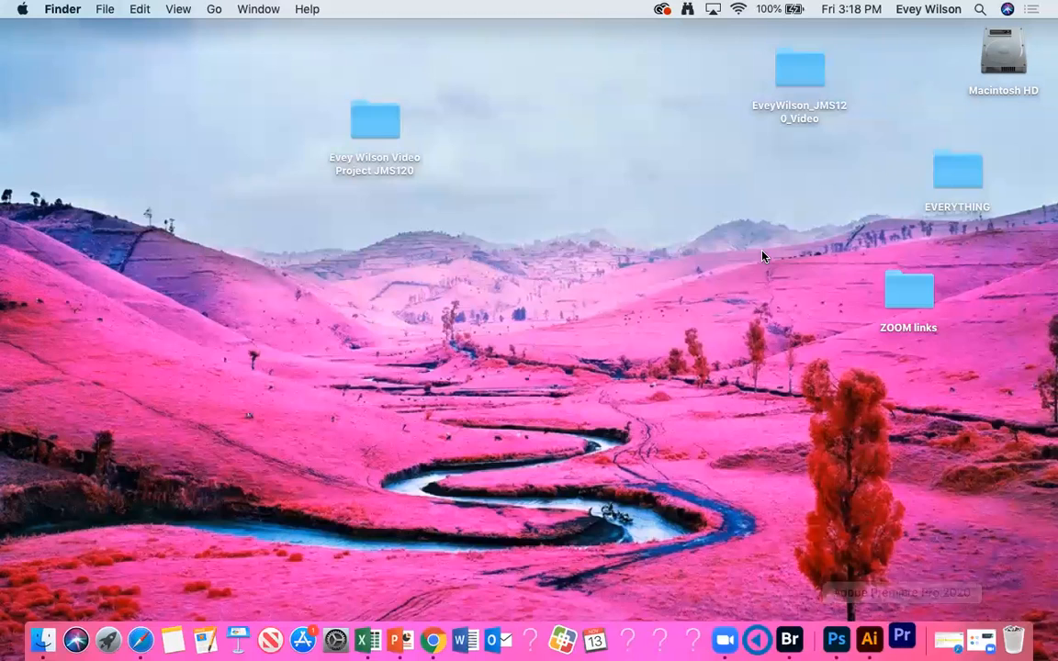
pyautogui.moveTo(378, 115); pyautogui.dragTo(517, 98)
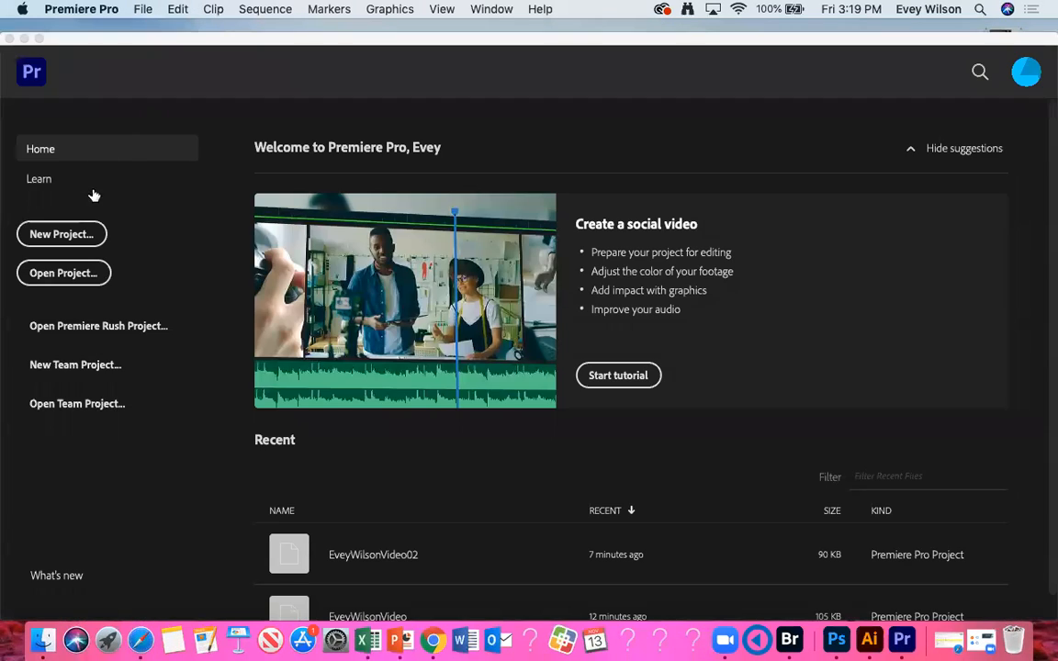
# Step: Create a project named with the creator's full name plus "Video", stored in the Premiere subfolder of the new JMS120 project folder
pyautogui.click(80, 237)
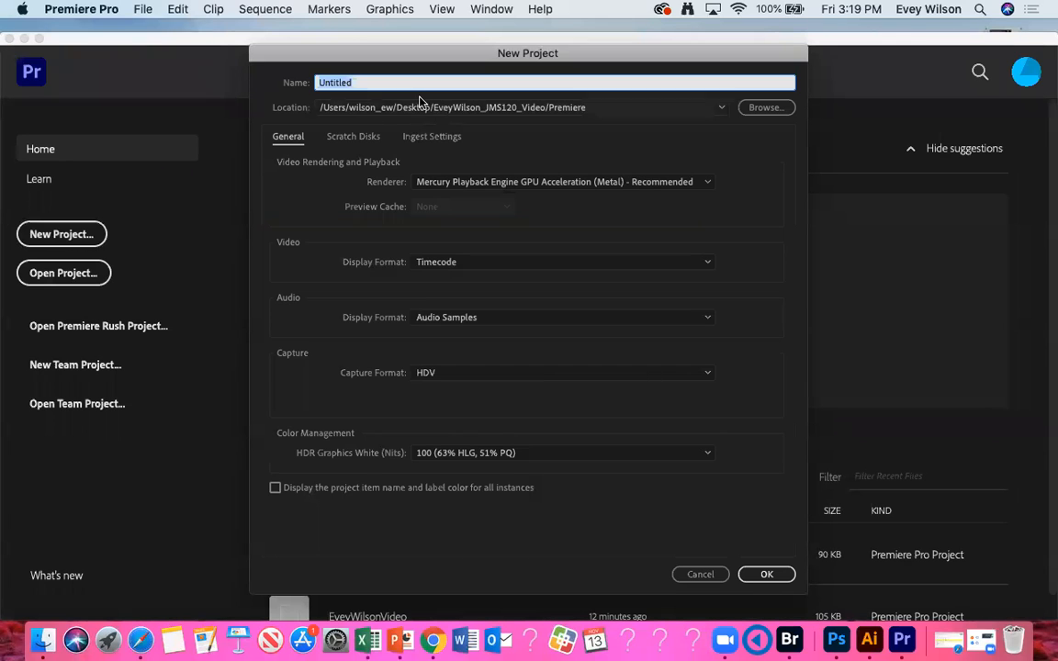
pyautogui.write('EveyWilsonVideo')
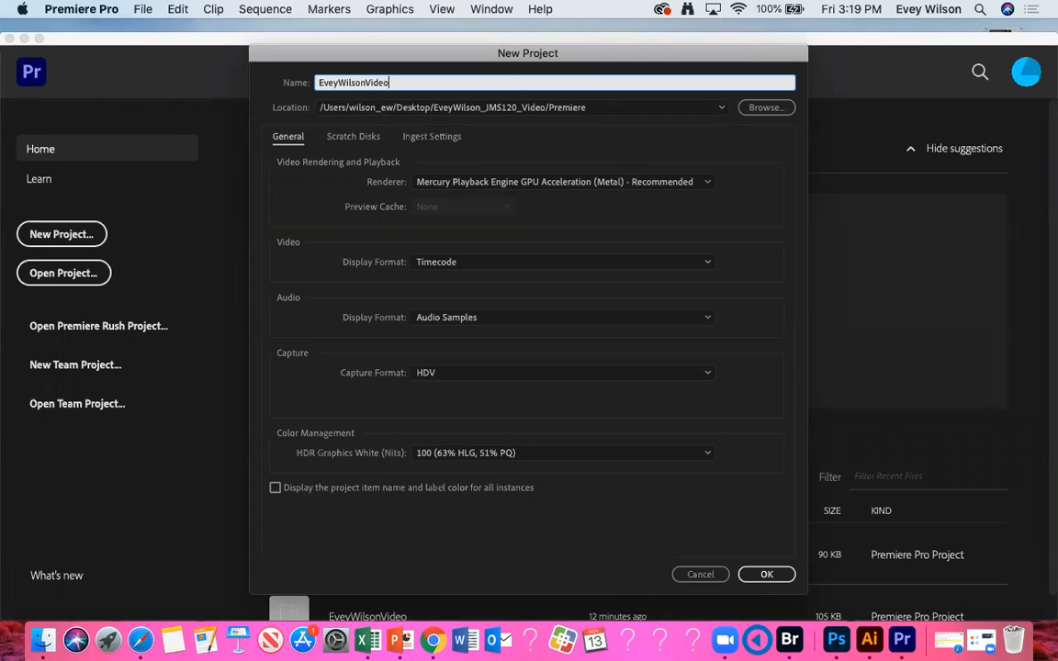
pyautogui.click(765, 107)
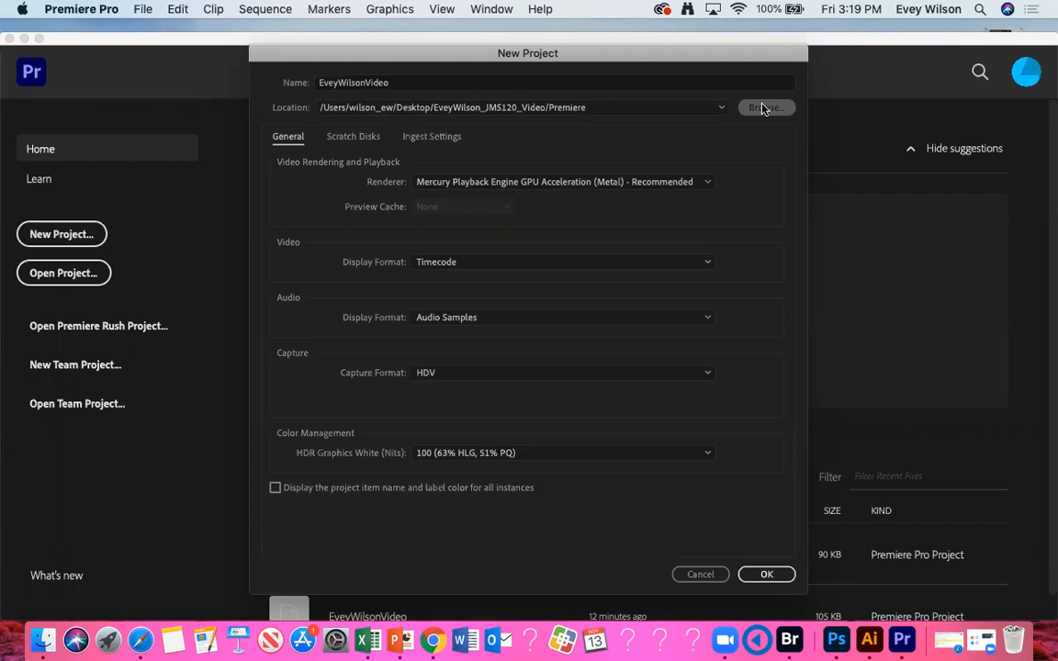
pyautogui.click(360, 207)
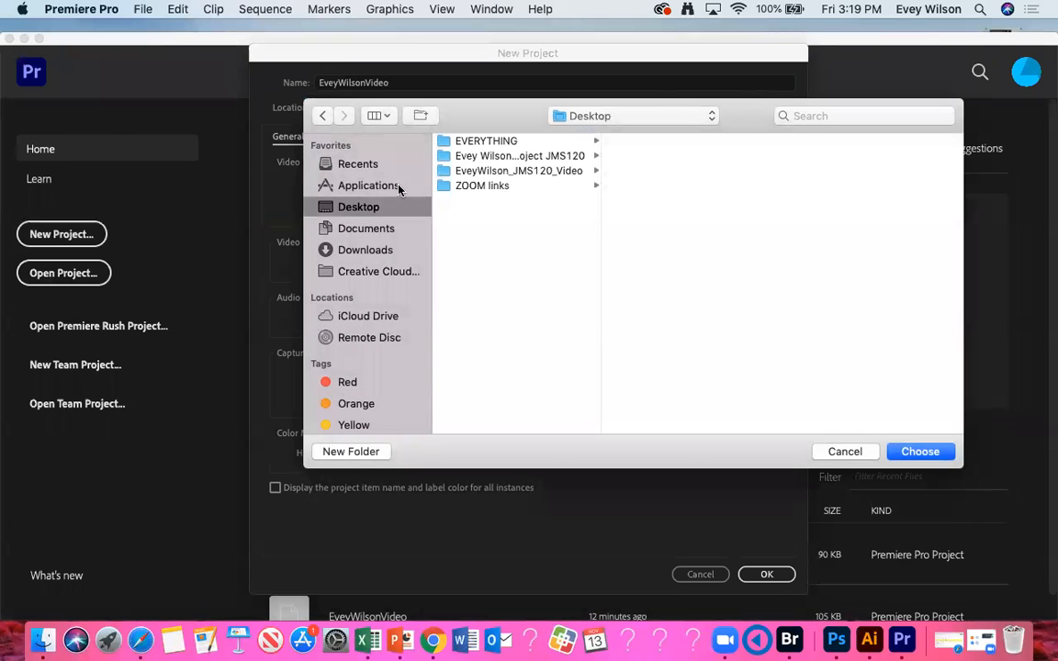
pyautogui.click(549, 157)
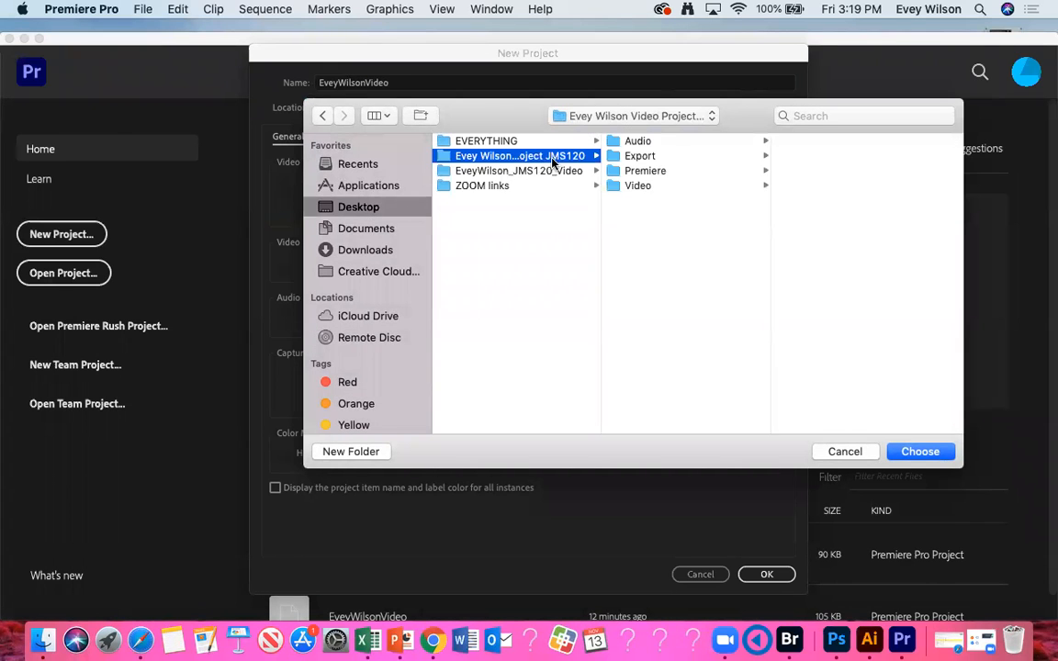
pyautogui.click(627, 172)
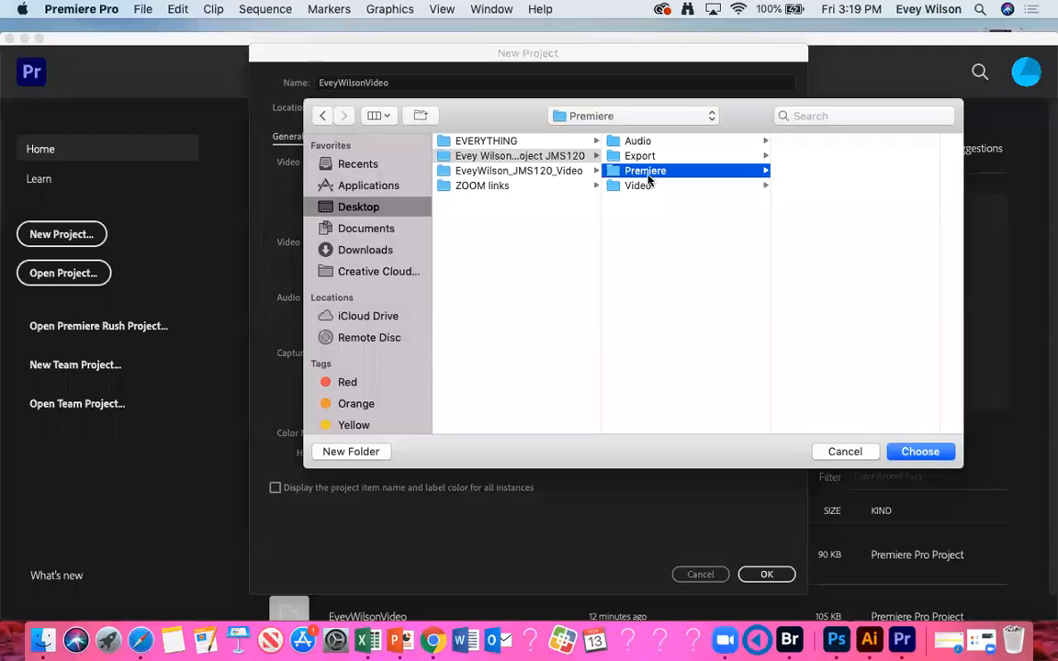
pyautogui.click(919, 452)
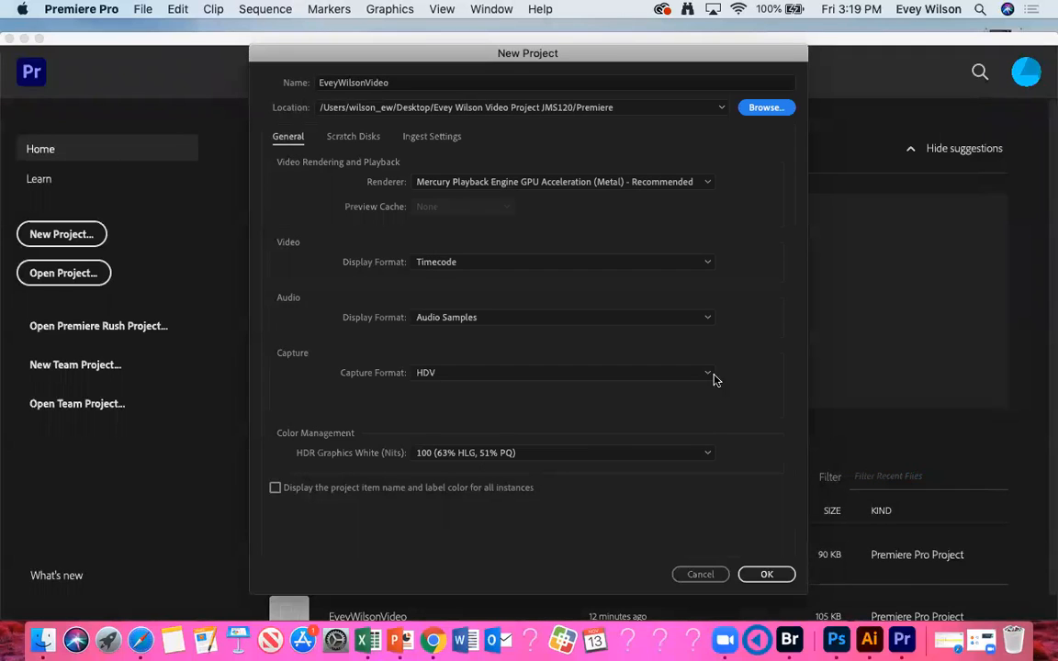
pyautogui.click(771, 575)
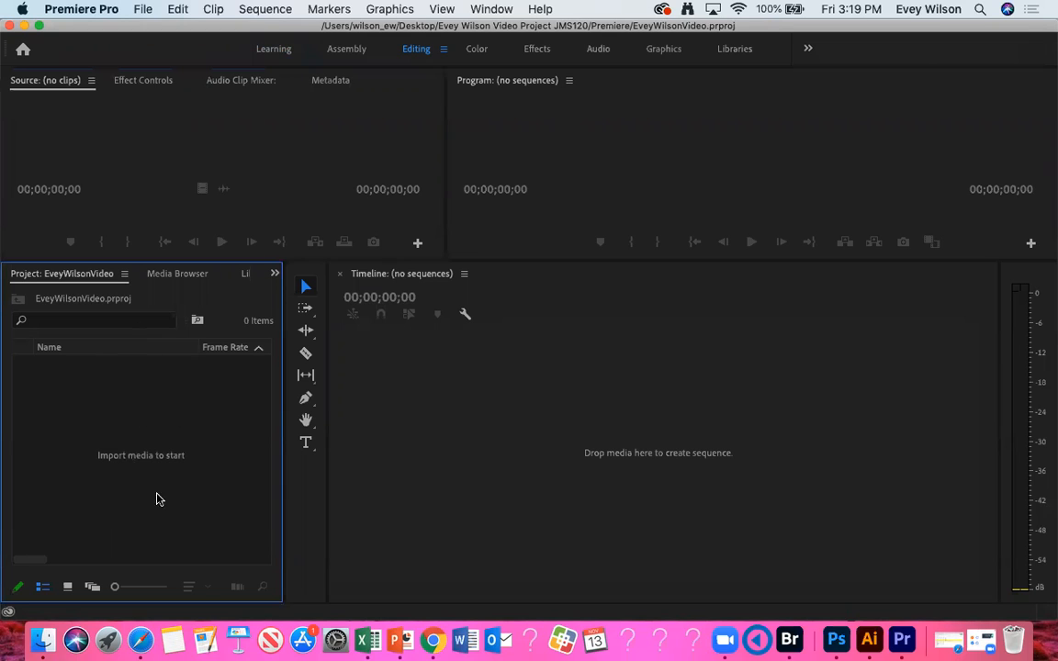
# Step: Import the Audio folder from the new JMS120 project folder as a bin and check its contents
pyautogui.doubleClick(75, 415)
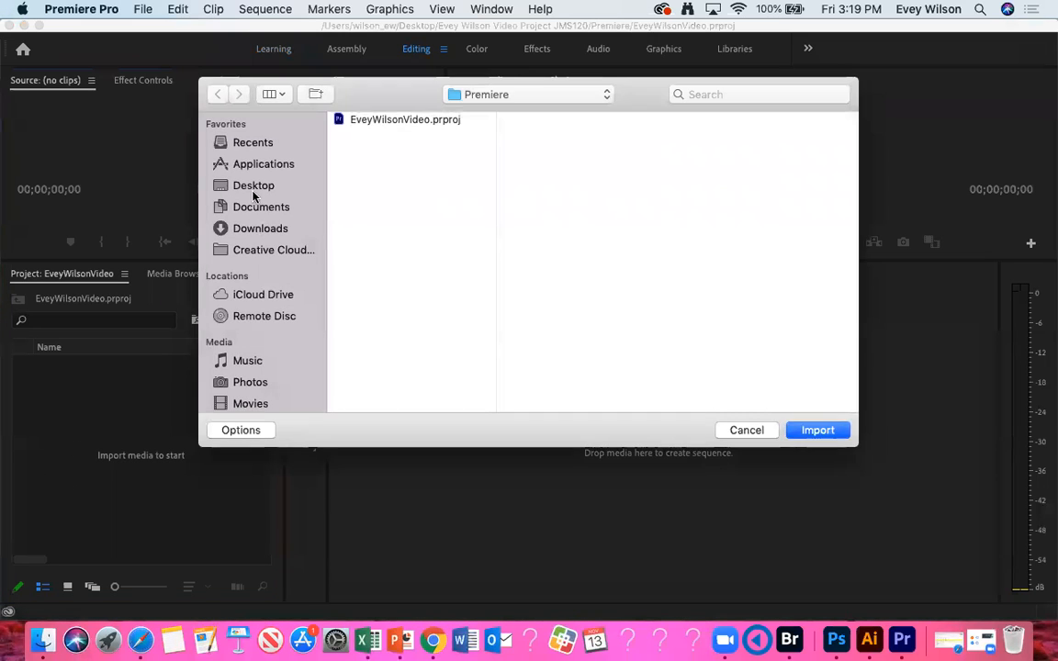
pyautogui.click(255, 187)
pyautogui.click(389, 136)
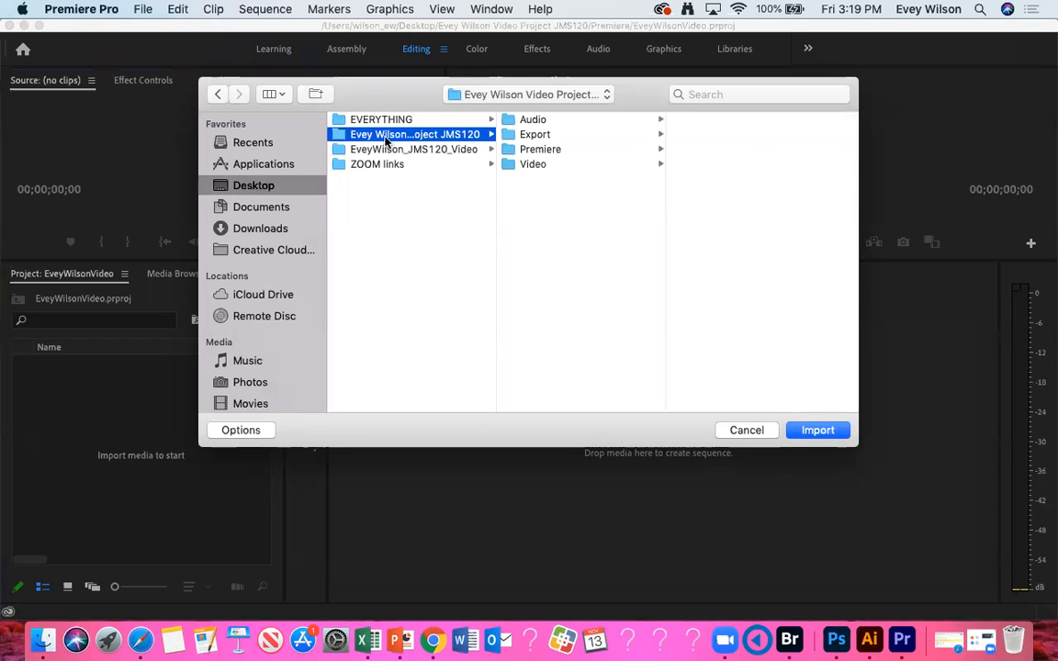
pyautogui.click(534, 122)
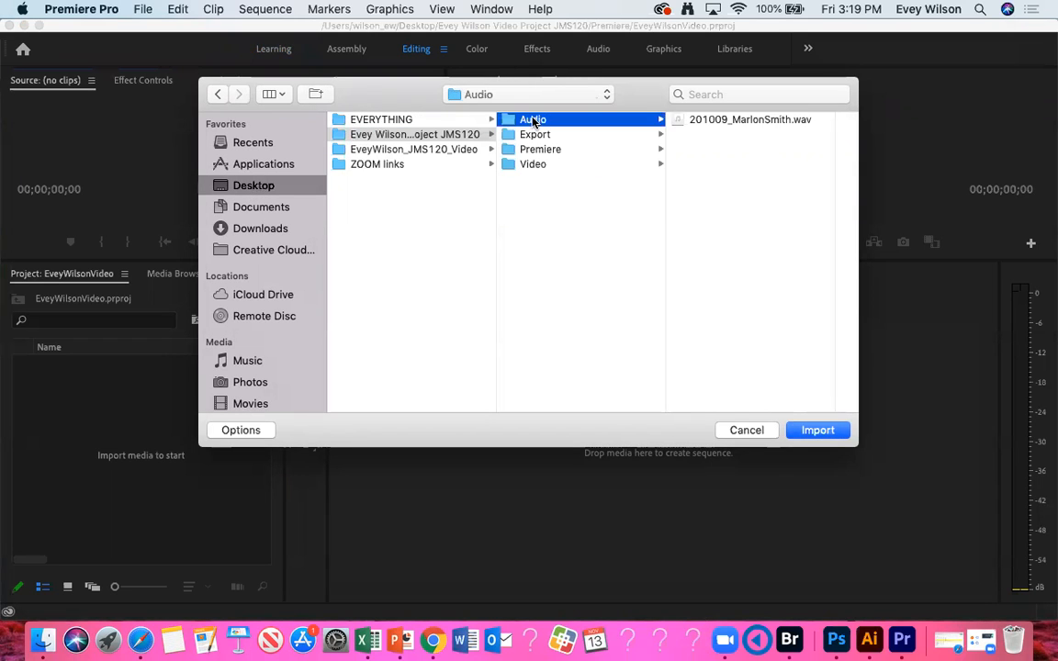
pyautogui.click(820, 433)
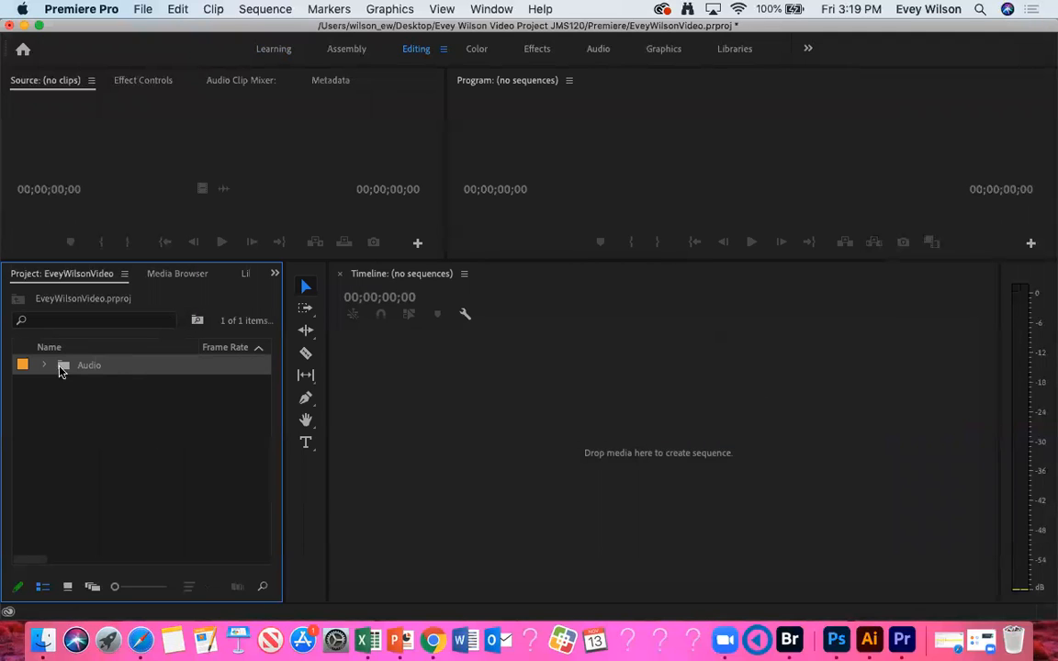
pyautogui.click(45, 365)
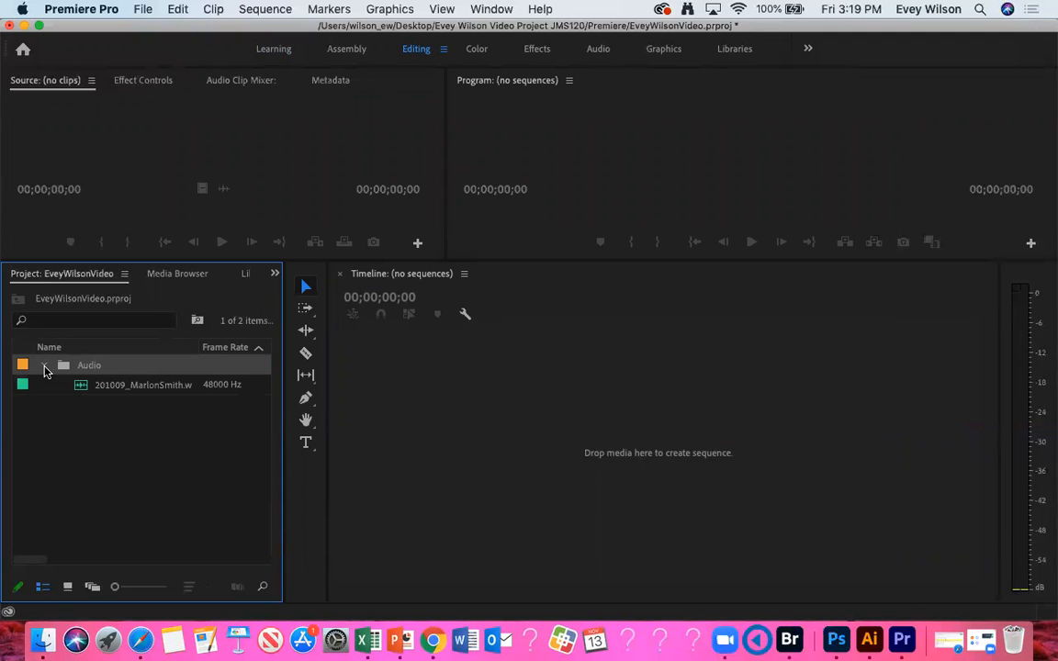
pyautogui.click(44, 366)
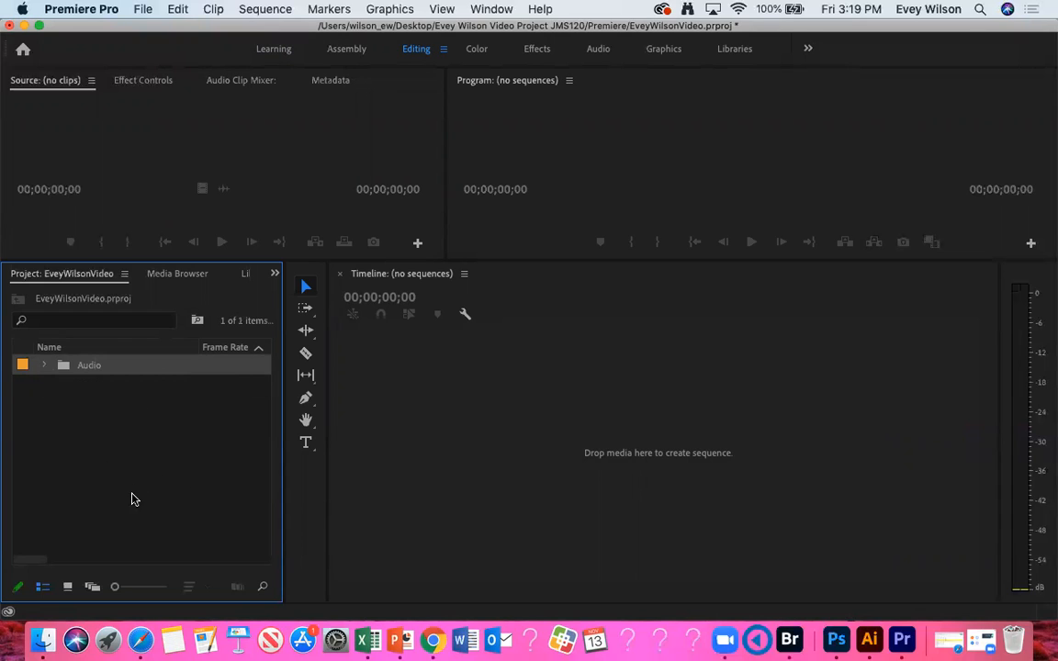
# Step: Import the Video folder from the new JMS120 project folder on the desktop as a bin
pyautogui.doubleClick(107, 491)
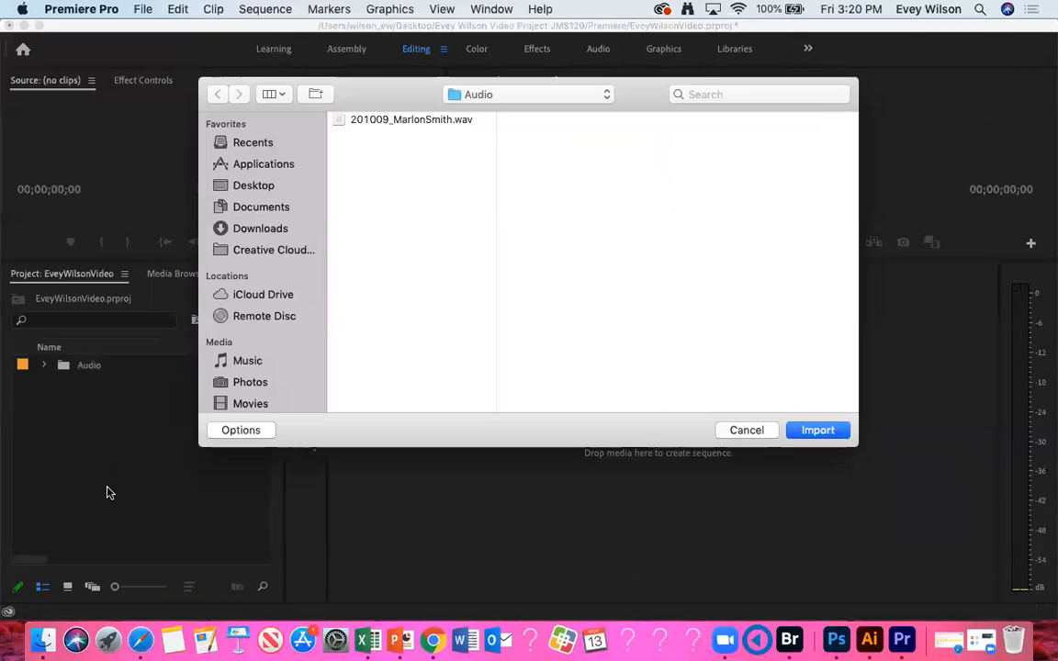
pyautogui.click(240, 185)
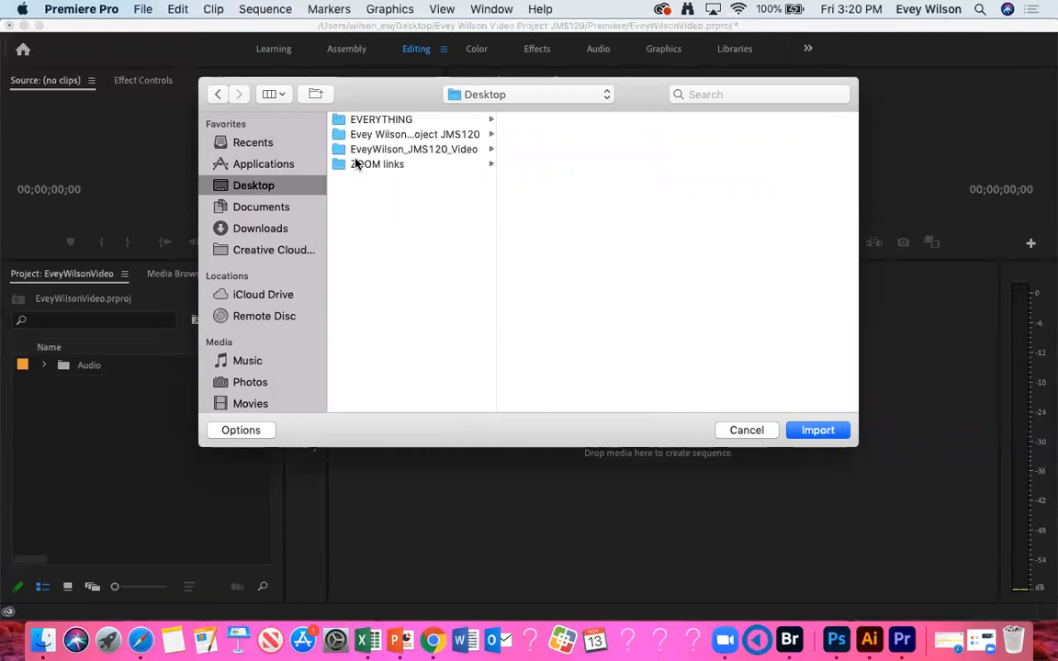
pyautogui.click(435, 136)
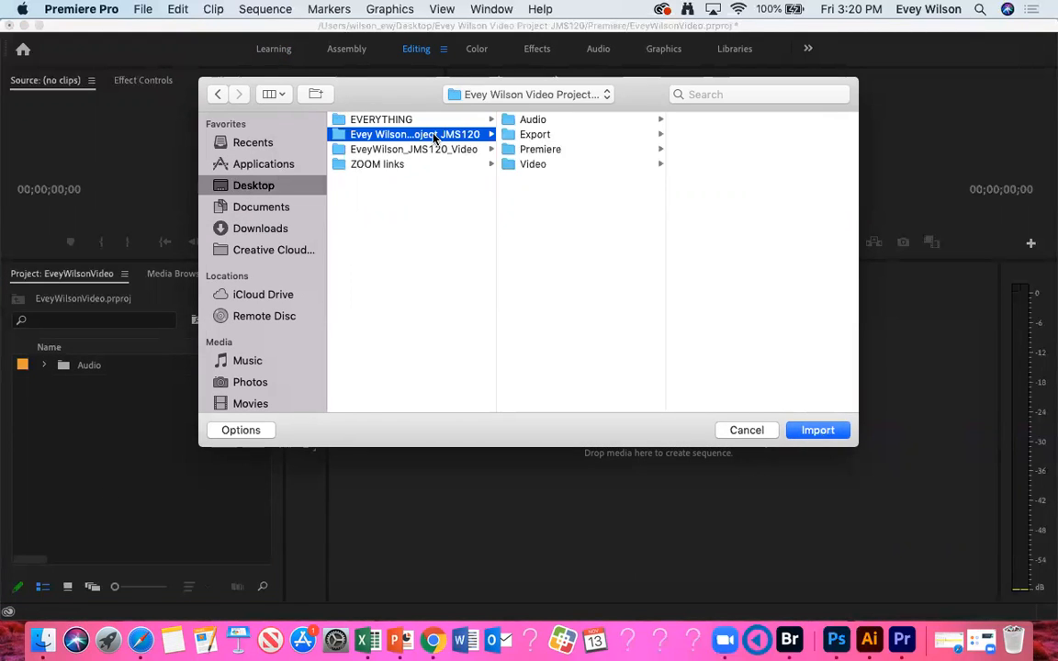
pyautogui.click(564, 167)
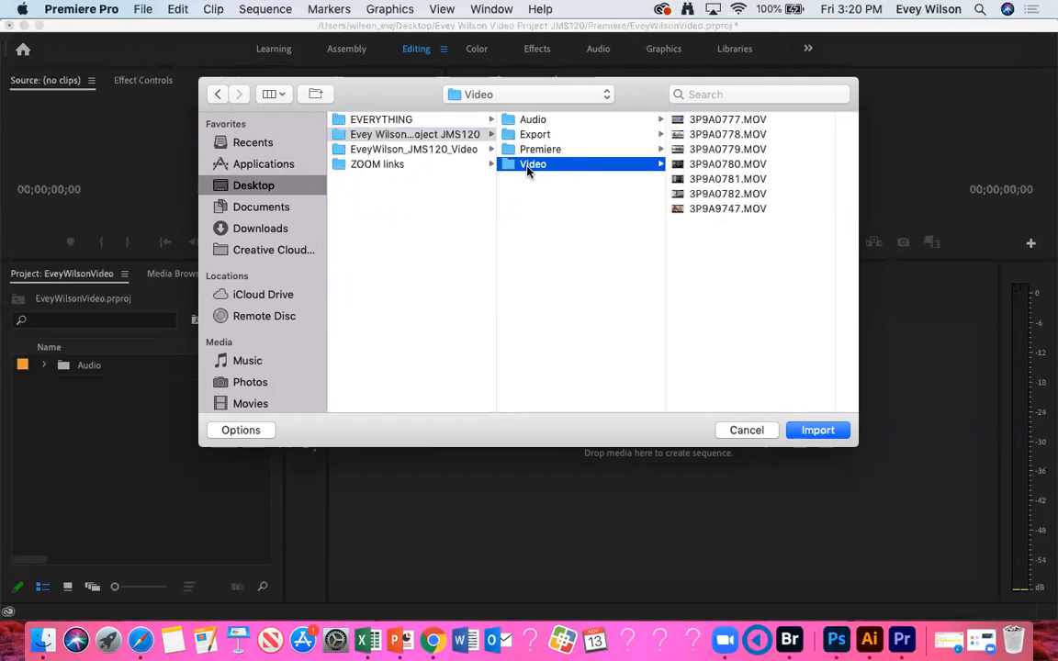
pyautogui.click(810, 430)
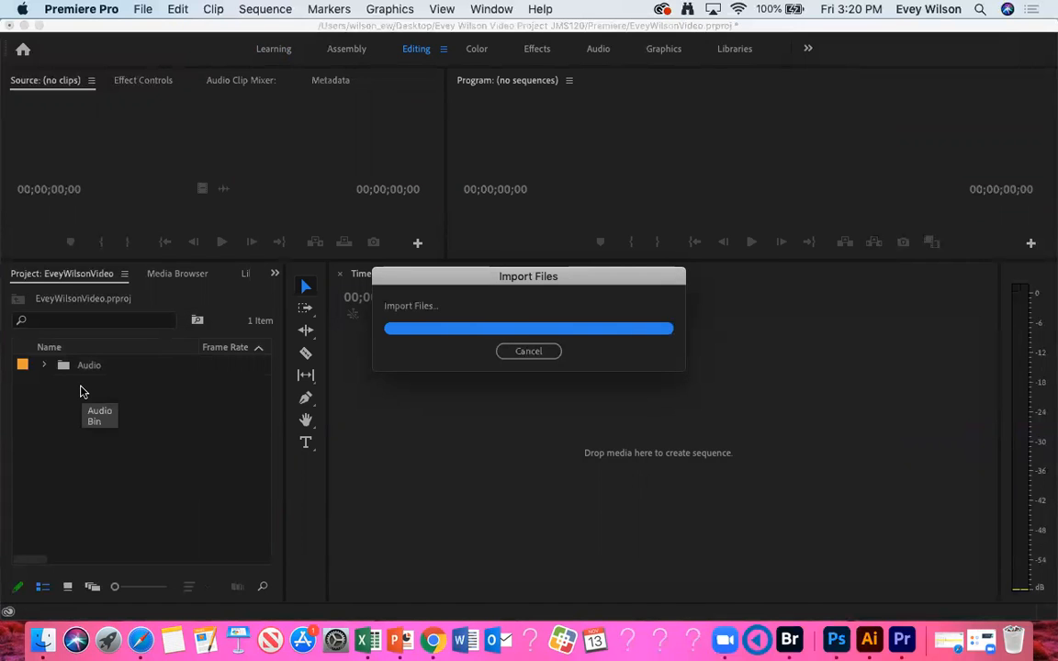
# Step: Expand the Audio and Video bins to list their clips and widen the Project panel
pyautogui.click(43, 366)
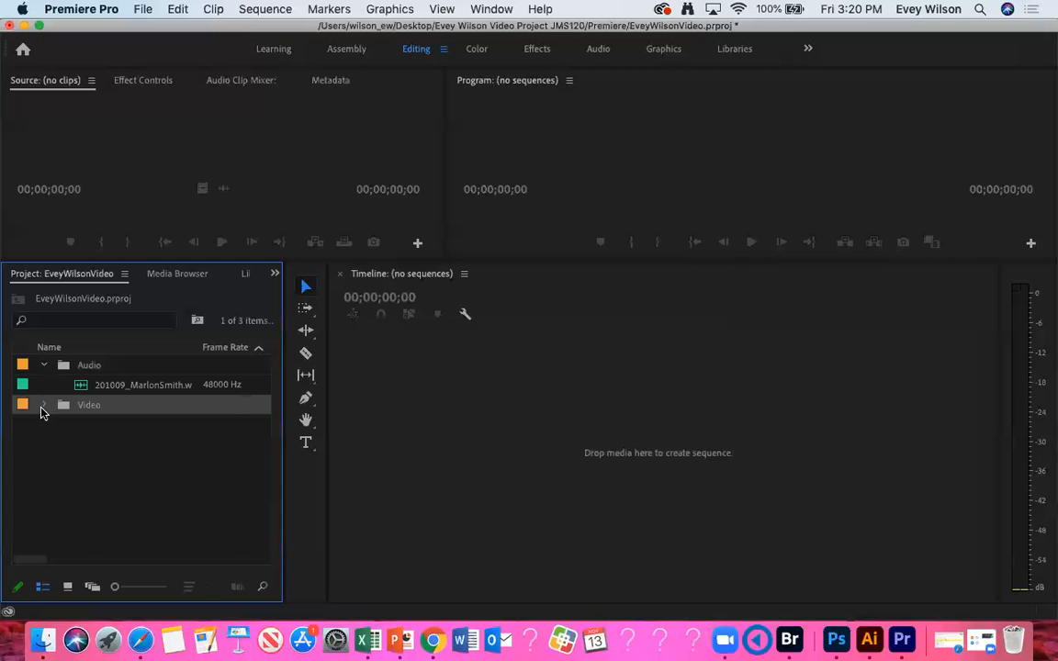
pyautogui.click(42, 405)
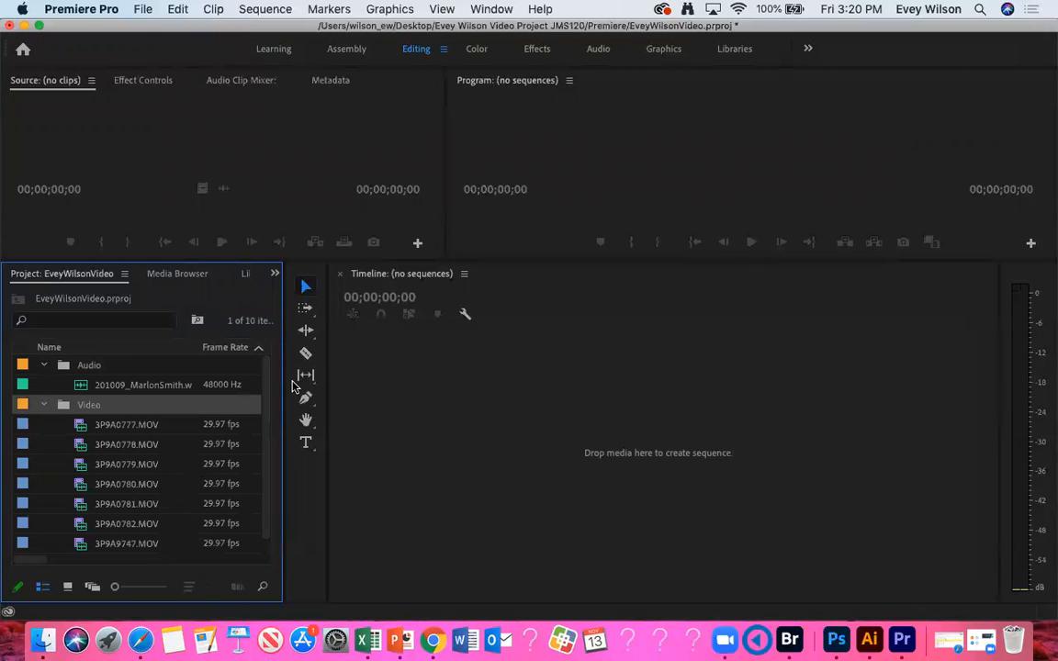
pyautogui.moveTo(286, 274); pyautogui.dragTo(357, 279)
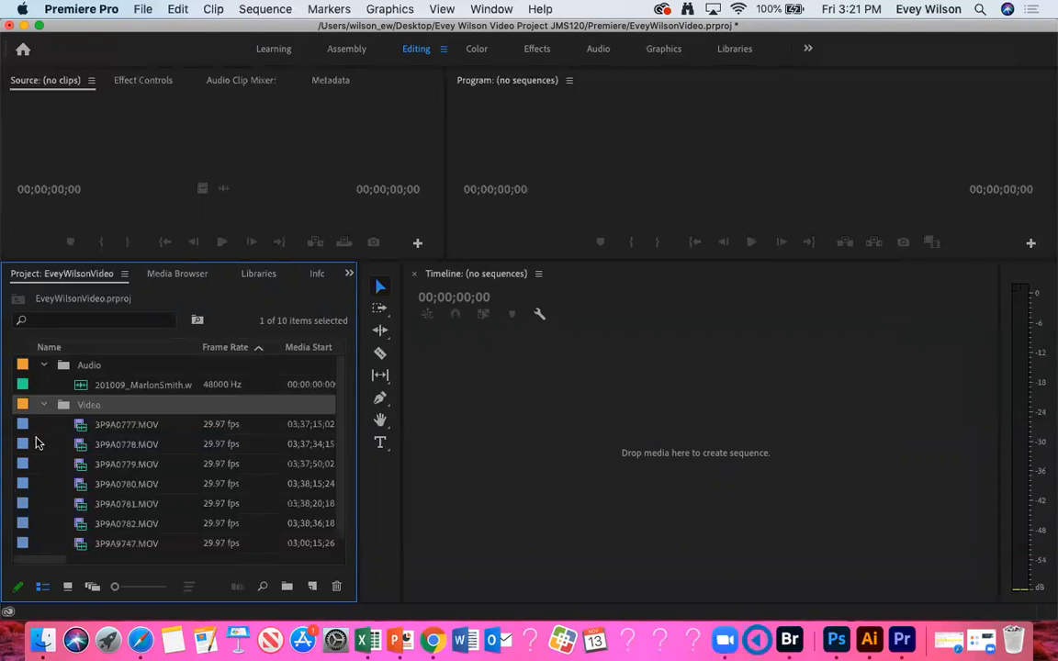
pyautogui.click(43, 365)
pyautogui.click(45, 387)
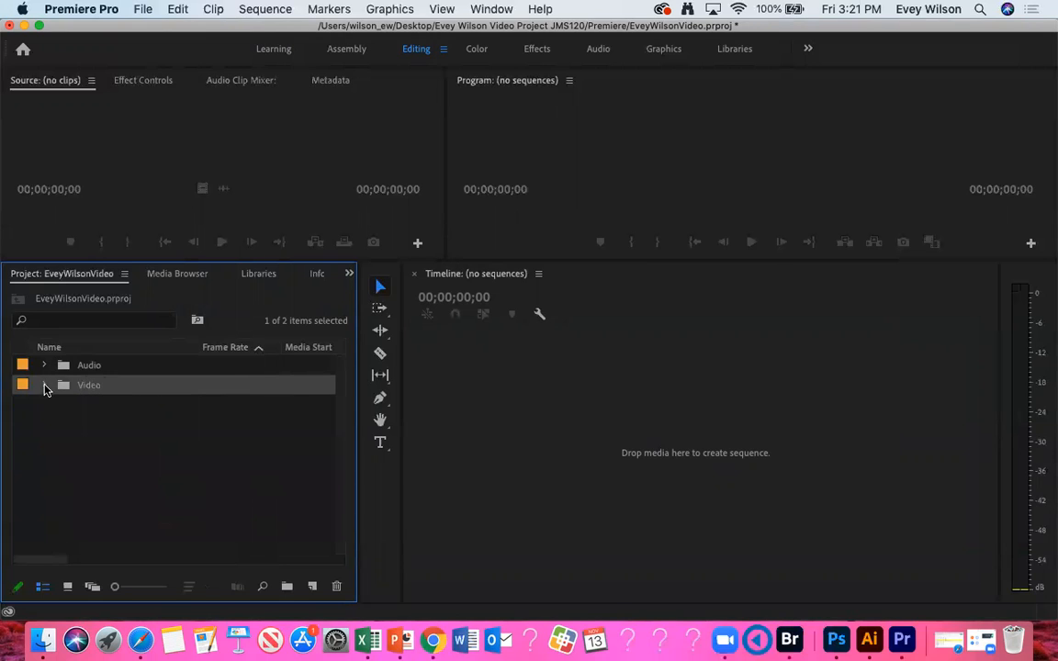
pyautogui.click(43, 366)
pyautogui.click(44, 406)
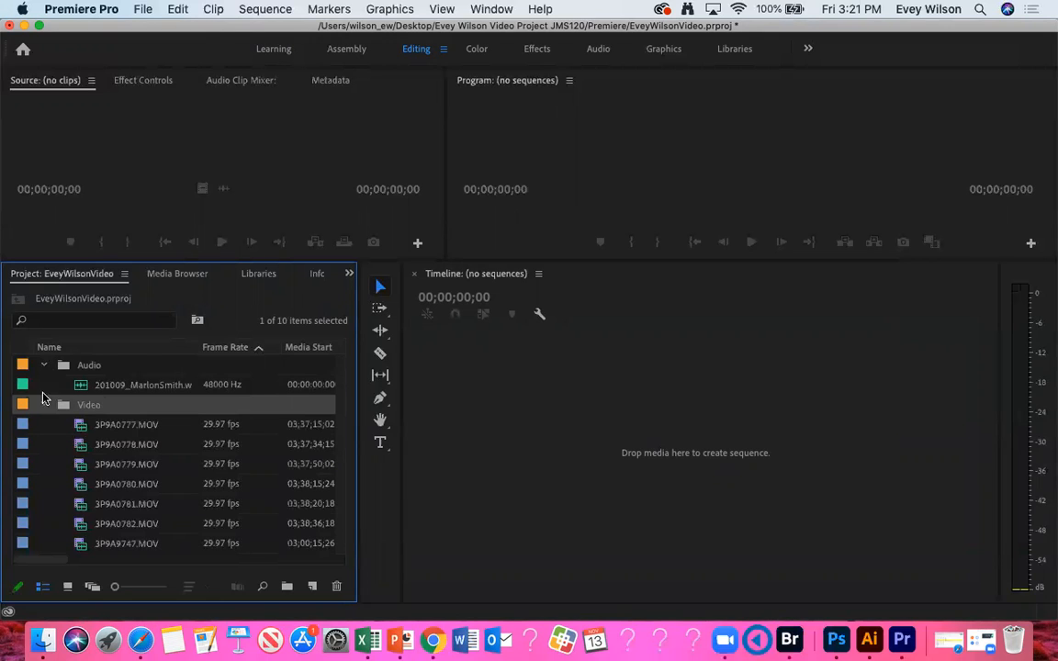
pyautogui.click(353, 136)
pyautogui.click(556, 120)
pyautogui.click(549, 400)
pyautogui.click(207, 274)
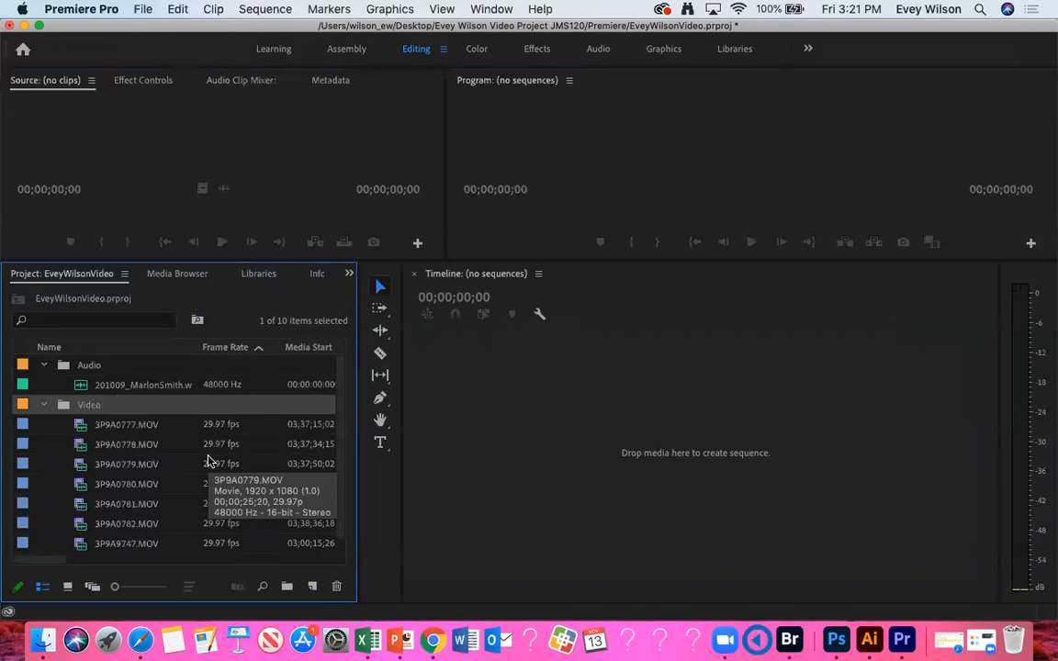
# Step: Preview the clips 3P9A0777.MOV, 3P9A9747.MOV, 3P9A0782.MOV and 3P9A0781.MOV in the Source monitor
pyautogui.doubleClick(85, 427)
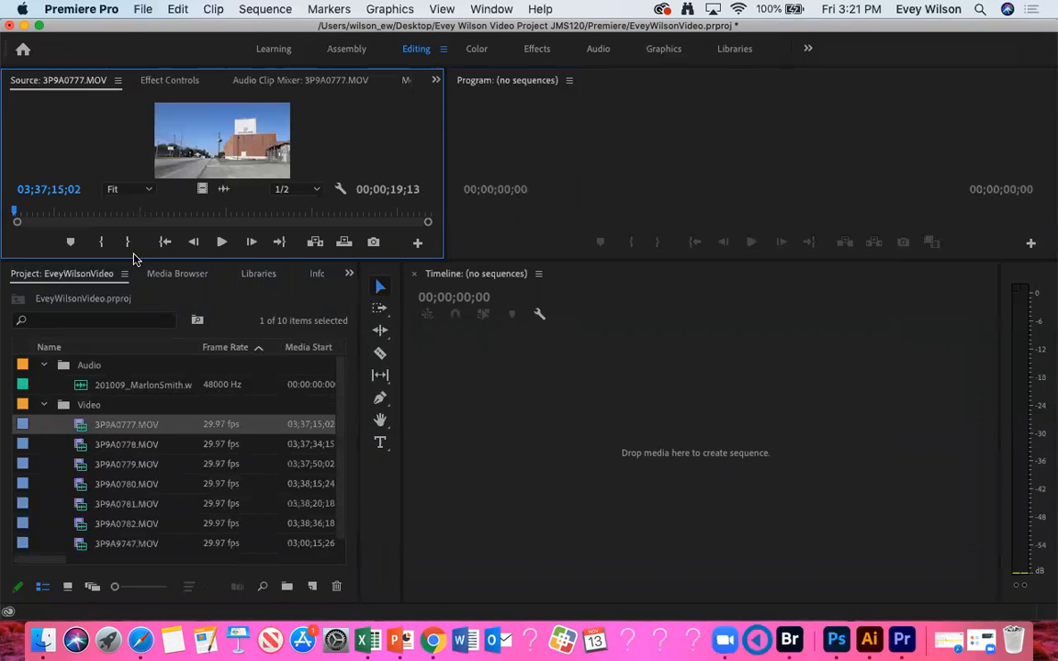
pyautogui.doubleClick(85, 546)
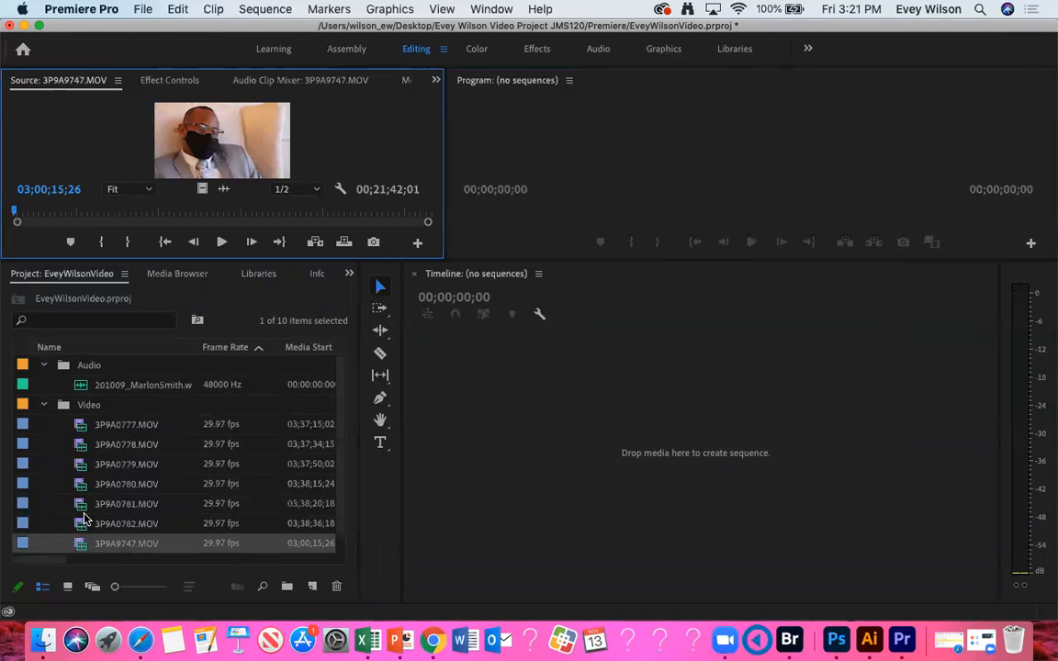
pyautogui.doubleClick(83, 520)
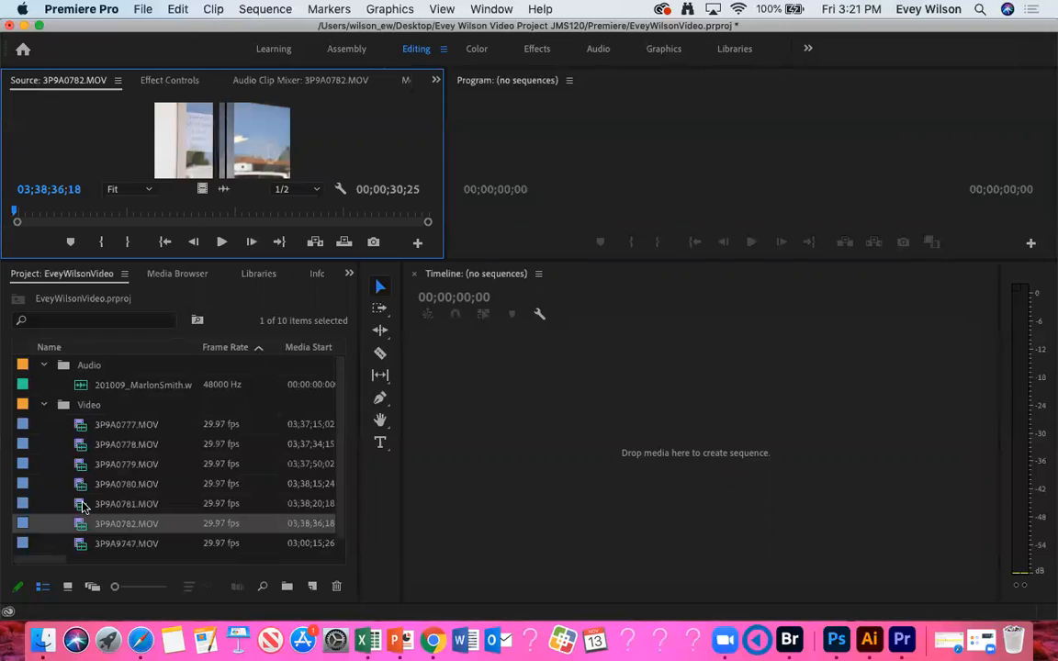
pyautogui.doubleClick(81, 506)
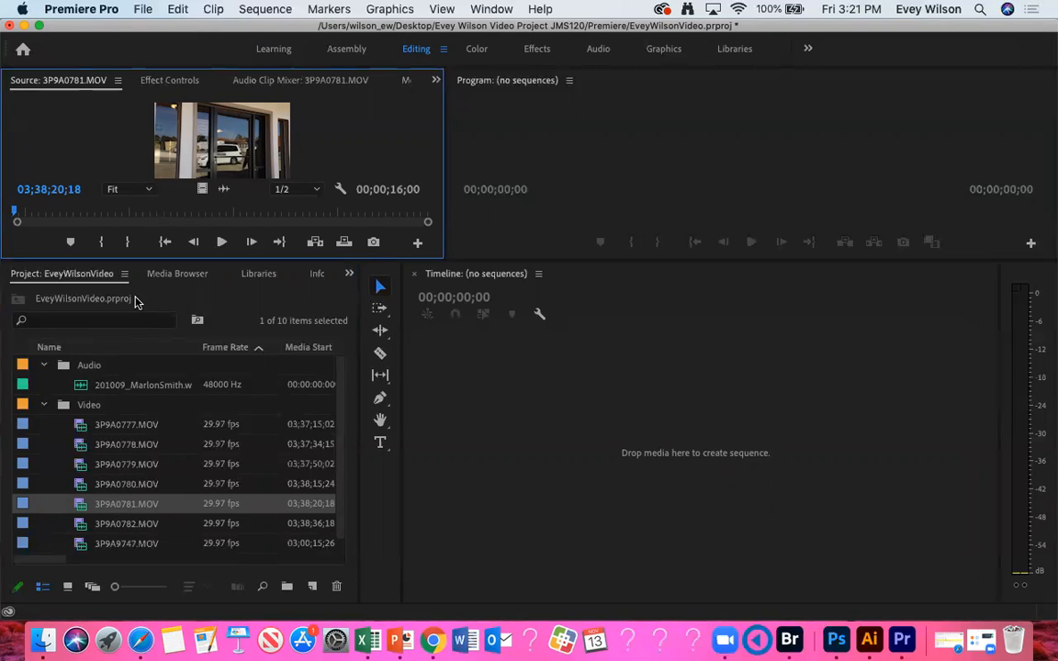
# Step: Load 3P9A9747.MOV in the Source monitor and rename the clip as Interview
pyautogui.doubleClick(81, 543)
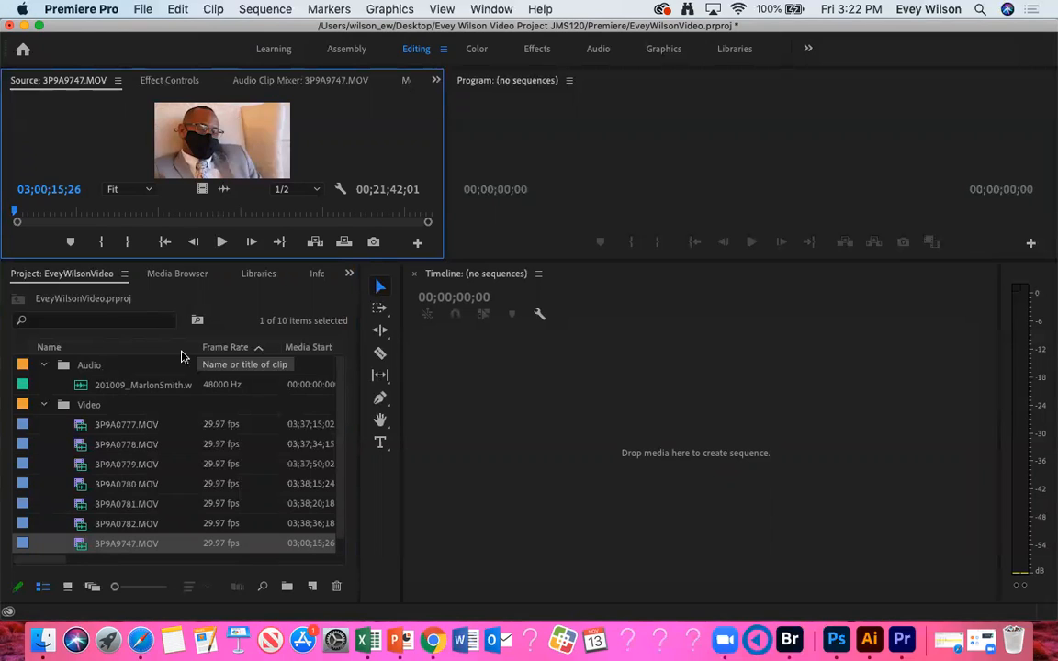
pyautogui.click(118, 543)
pyautogui.write('Interview')
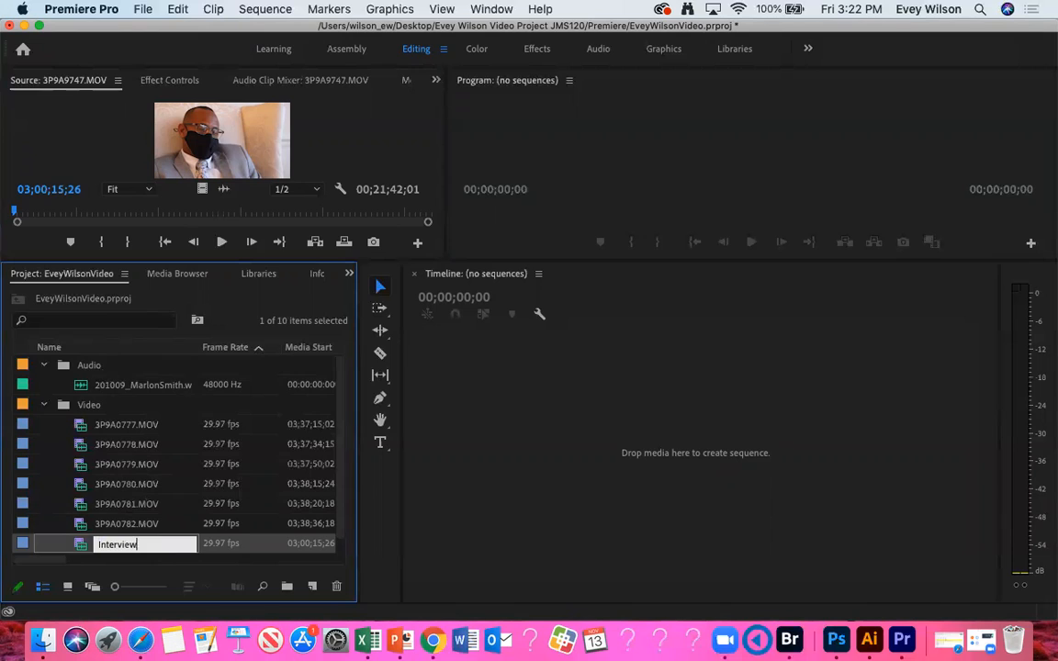
pyautogui.press('Return')
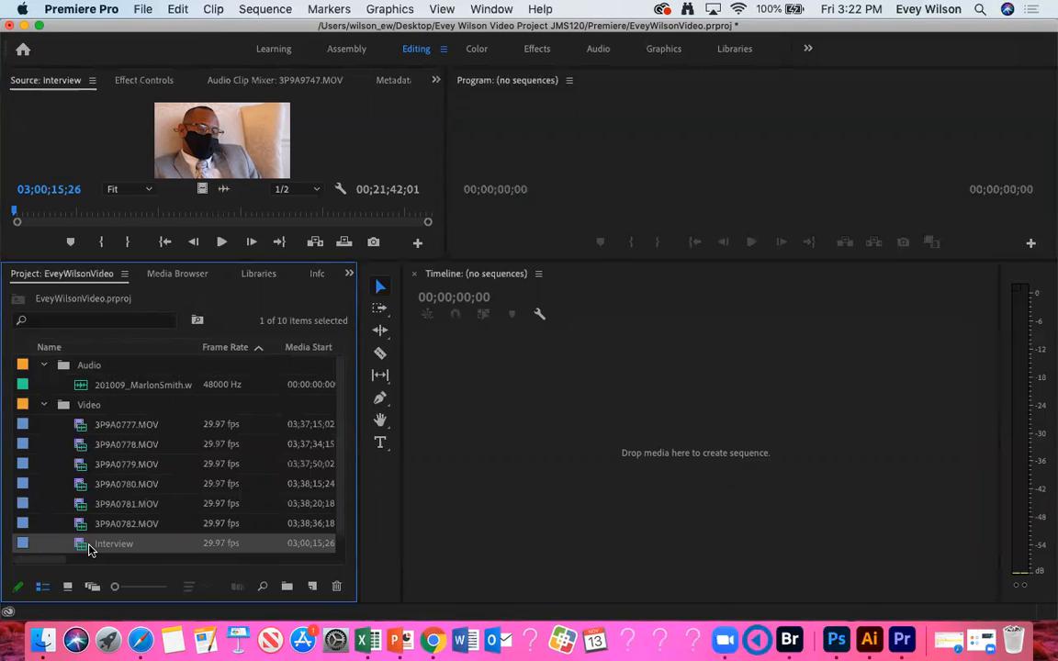
# Step: Compare the durations of the WAV recording and the Interview clip in the Source monitor
pyautogui.doubleClick(83, 385)
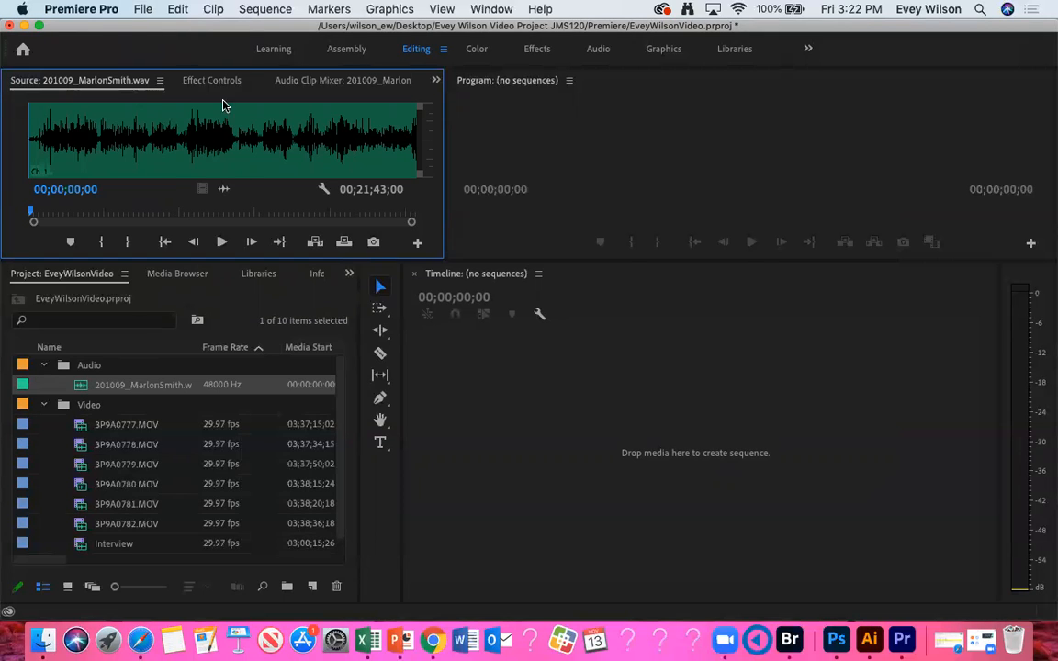
pyautogui.doubleClick(83, 548)
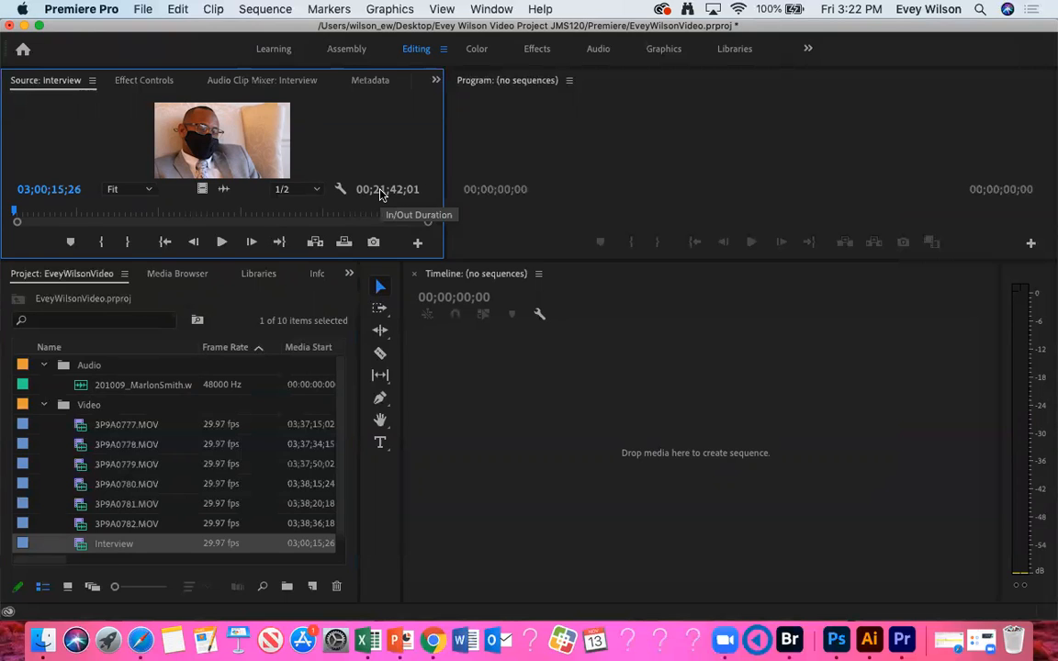
pyautogui.doubleClick(80, 384)
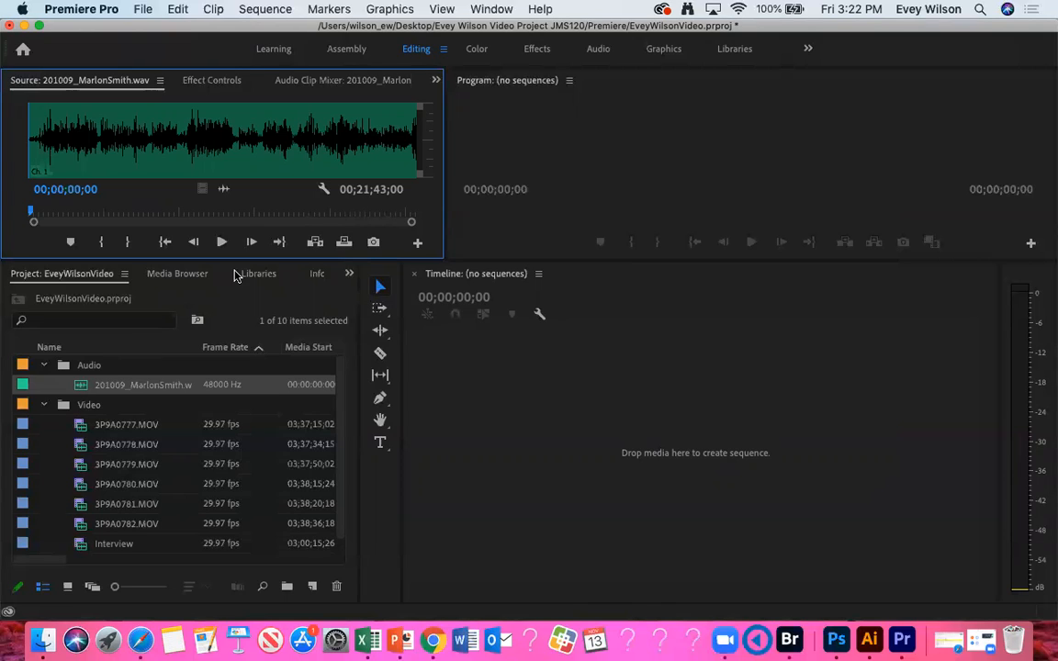
# Step: Rename the WAV recording in the Audio bin as Interview Audio
pyautogui.click(124, 385)
pyautogui.write('Interview')
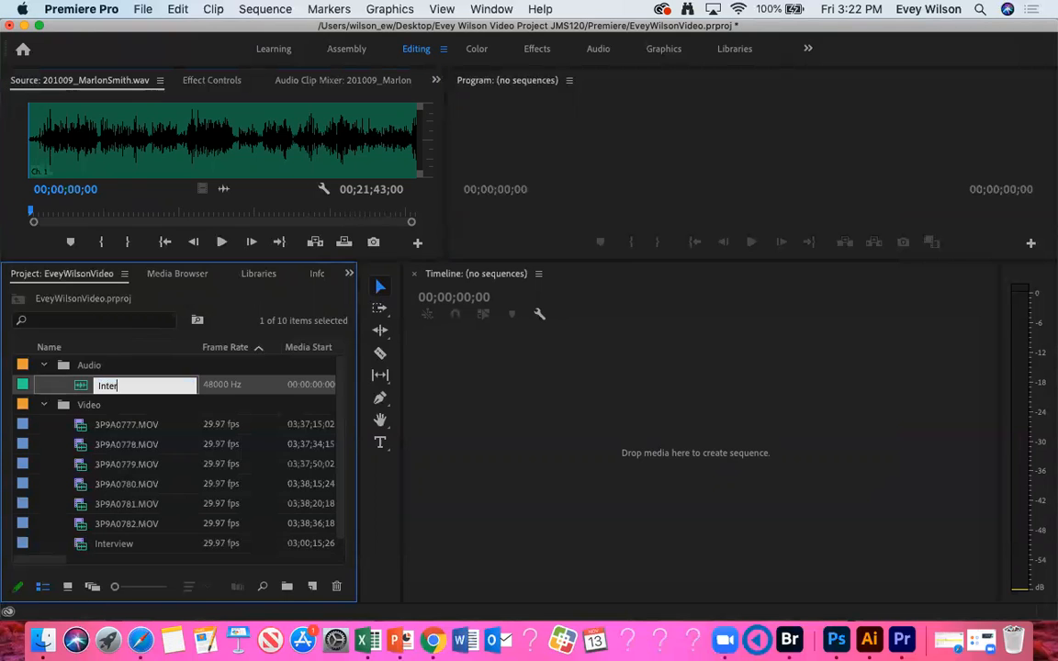
pyautogui.press('BackSpace')
pyautogui.press('BackSpace')
pyautogui.press('BackSpace')
pyautogui.press('BackSpace')
pyautogui.write('view Audio')
pyautogui.press('Tab')
pyautogui.click(81, 385)
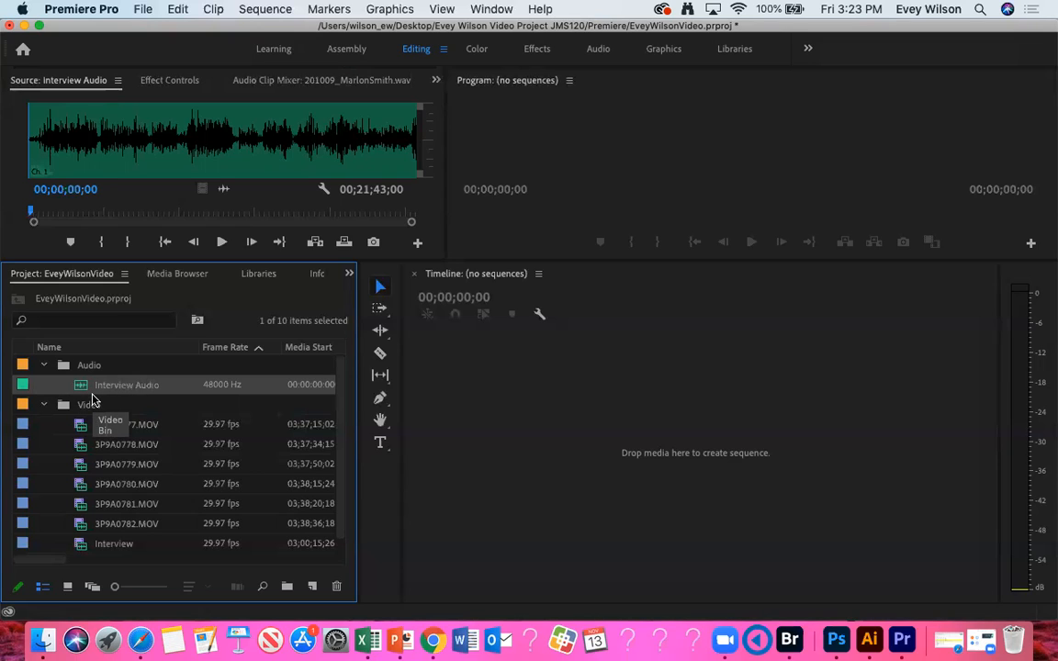
pyautogui.click(120, 424)
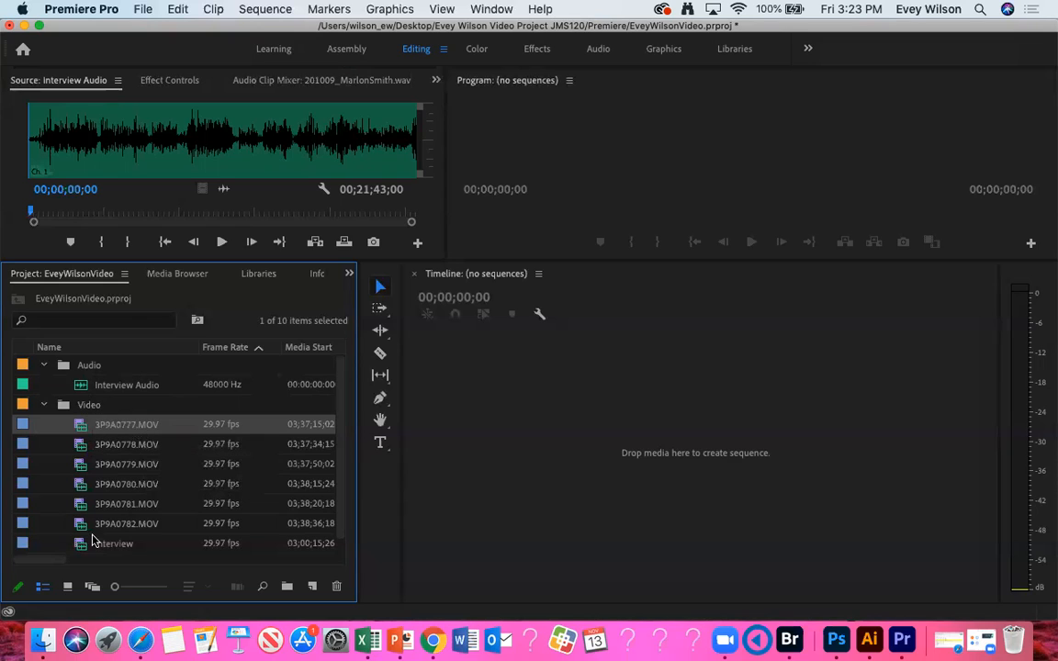
pyautogui.click(117, 547)
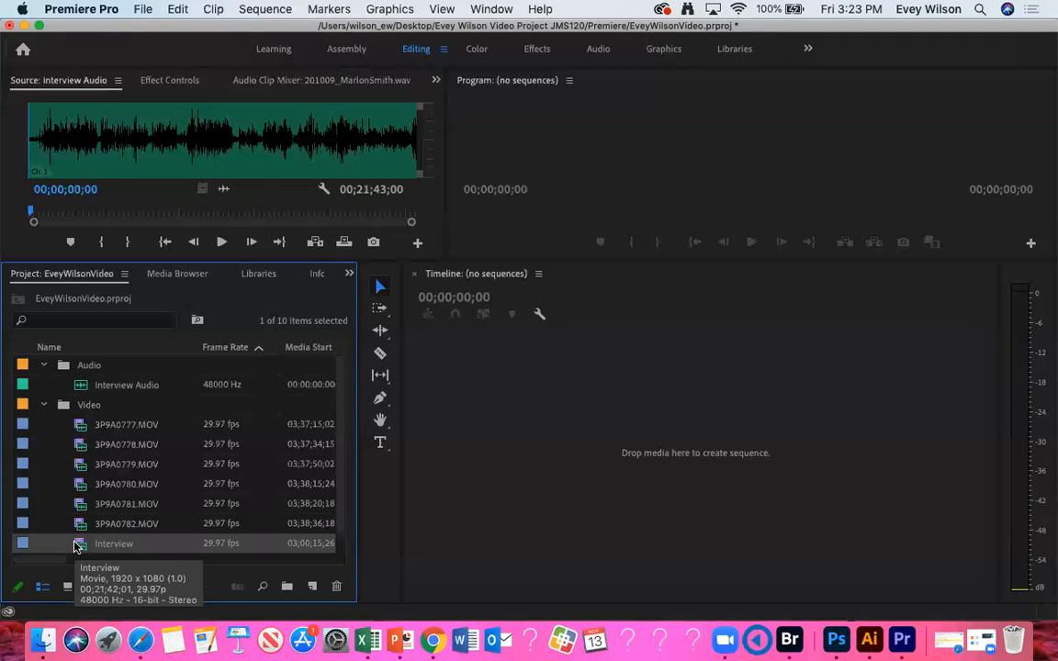
pyautogui.click(96, 385)
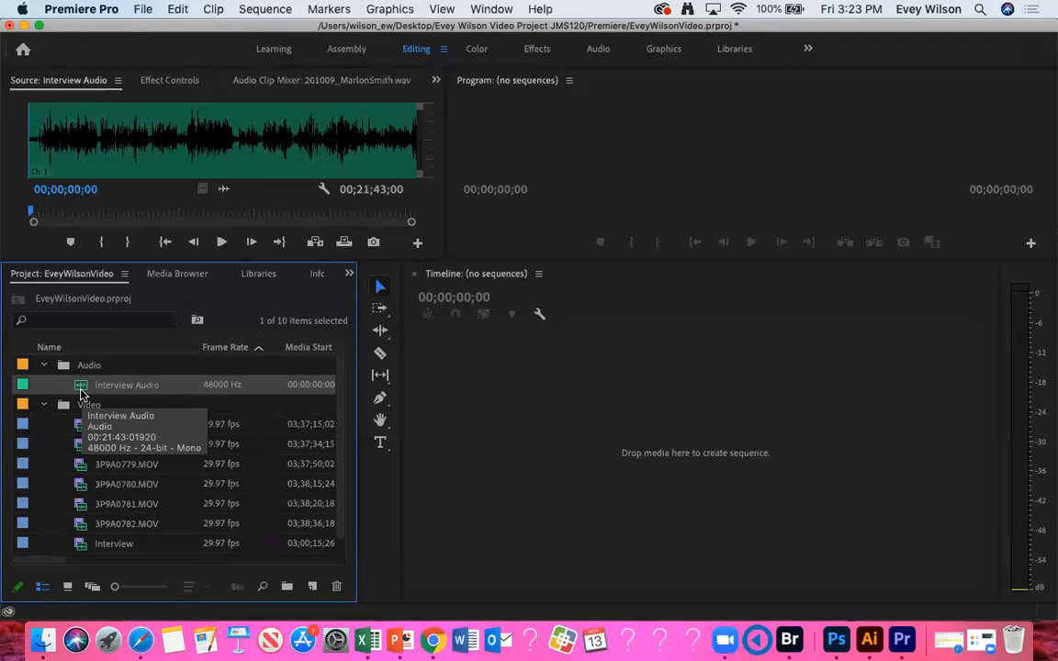
pyautogui.click(104, 545)
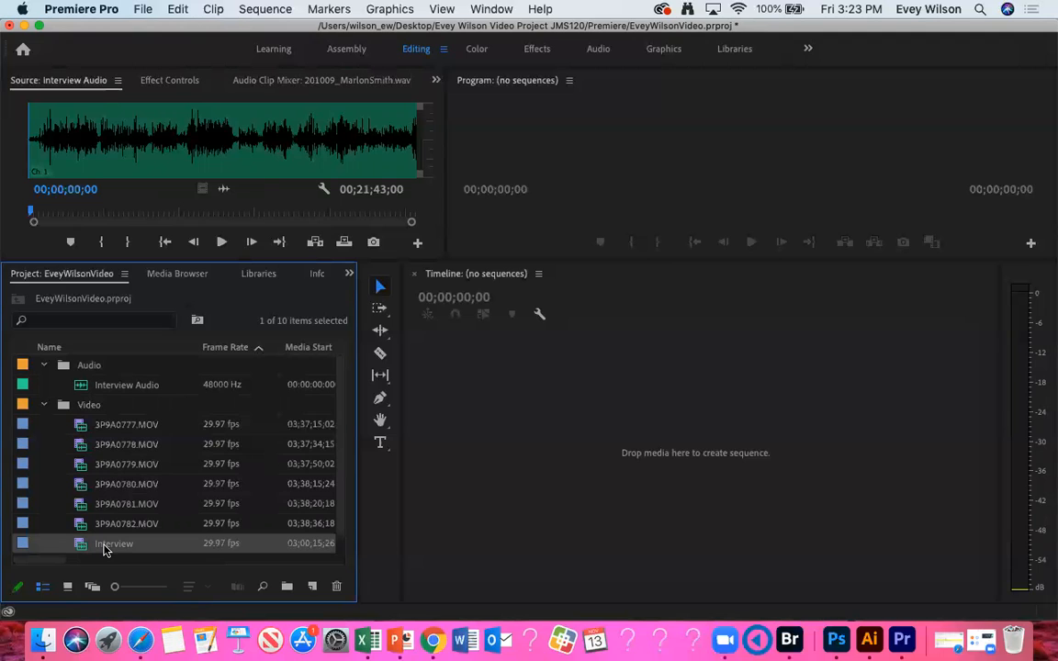
# Step: Merge the Interview and Interview Audio clips as "Interview - Merged", synchronized by Audio on track channel 1, with the audio removed from the AV clip
pyautogui.rightClick(119, 386)
pyautogui.click(80, 546)
pyautogui.keyDown('super'); pyautogui.click(131, 386); pyautogui.keyUp('super')
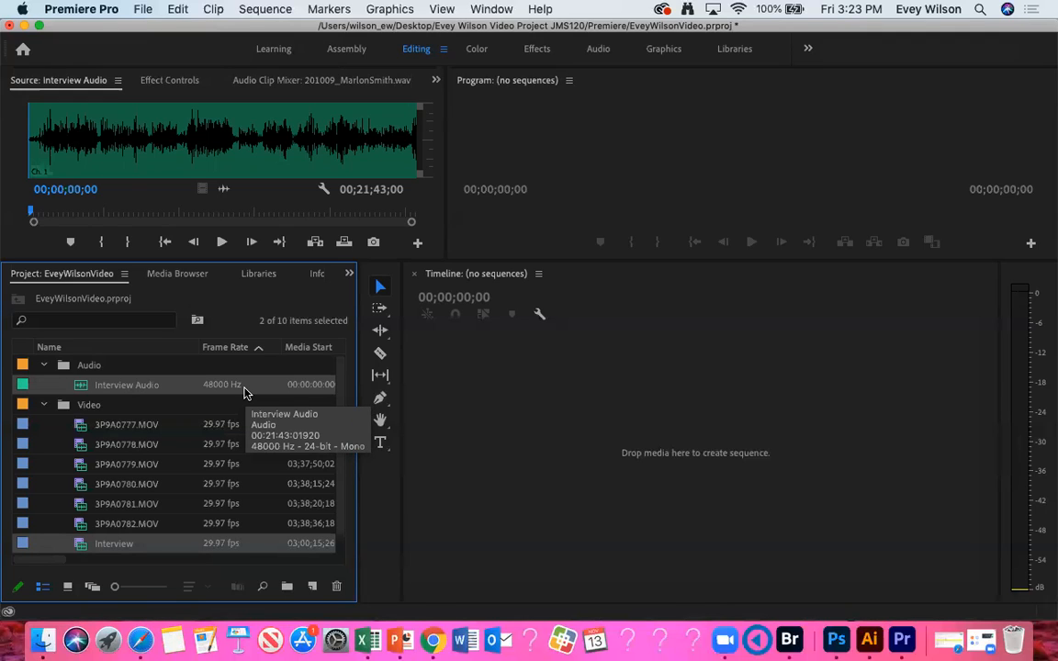
pyautogui.rightClick(137, 387)
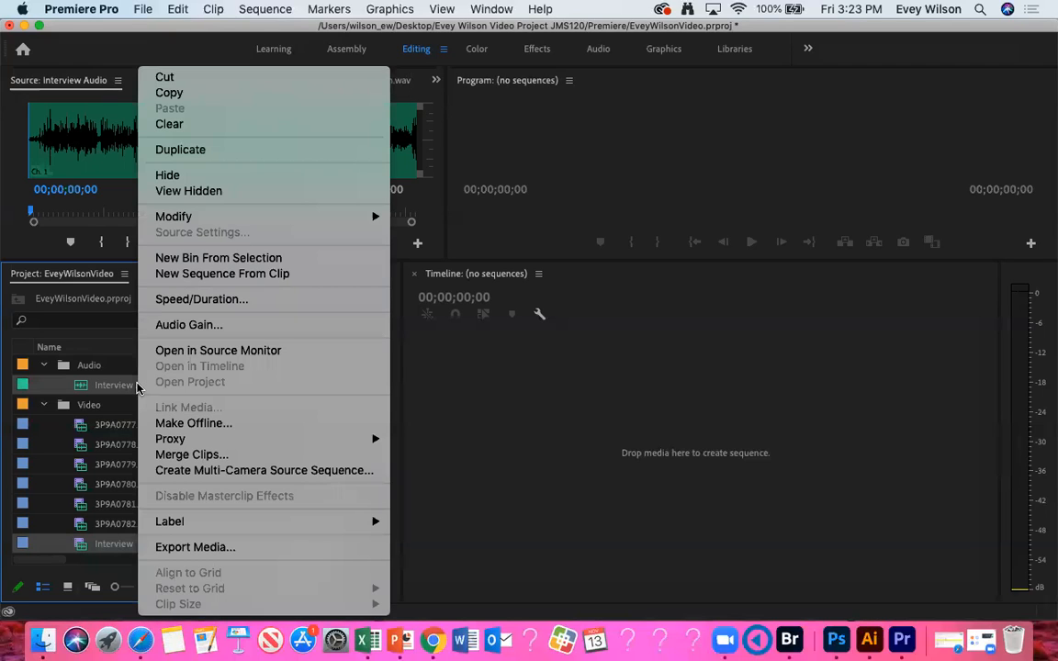
pyautogui.click(217, 457)
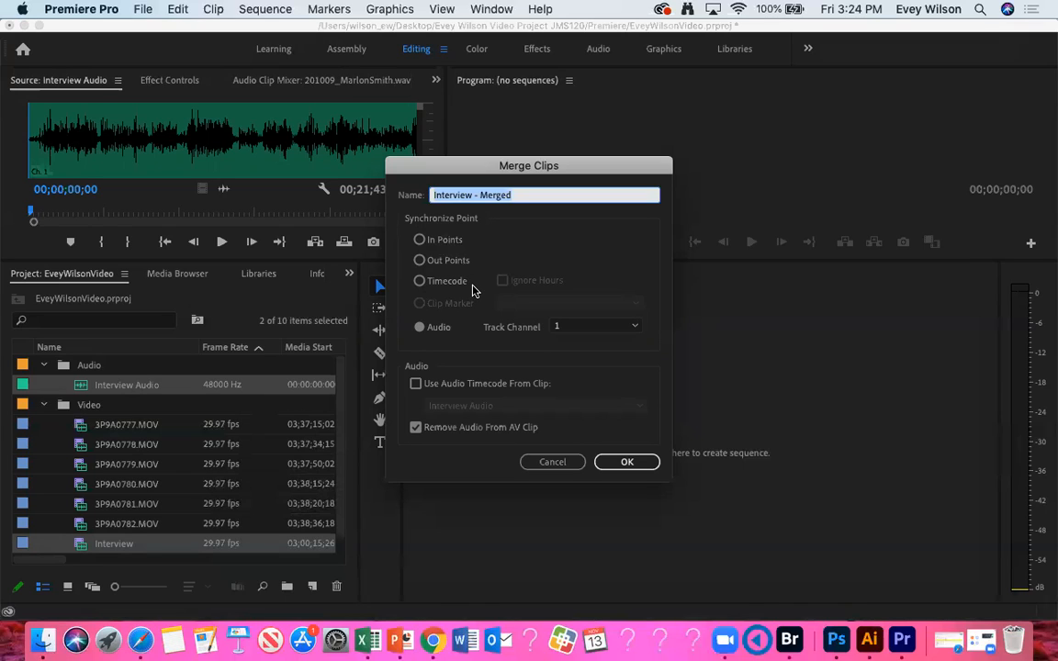
pyautogui.click(420, 328)
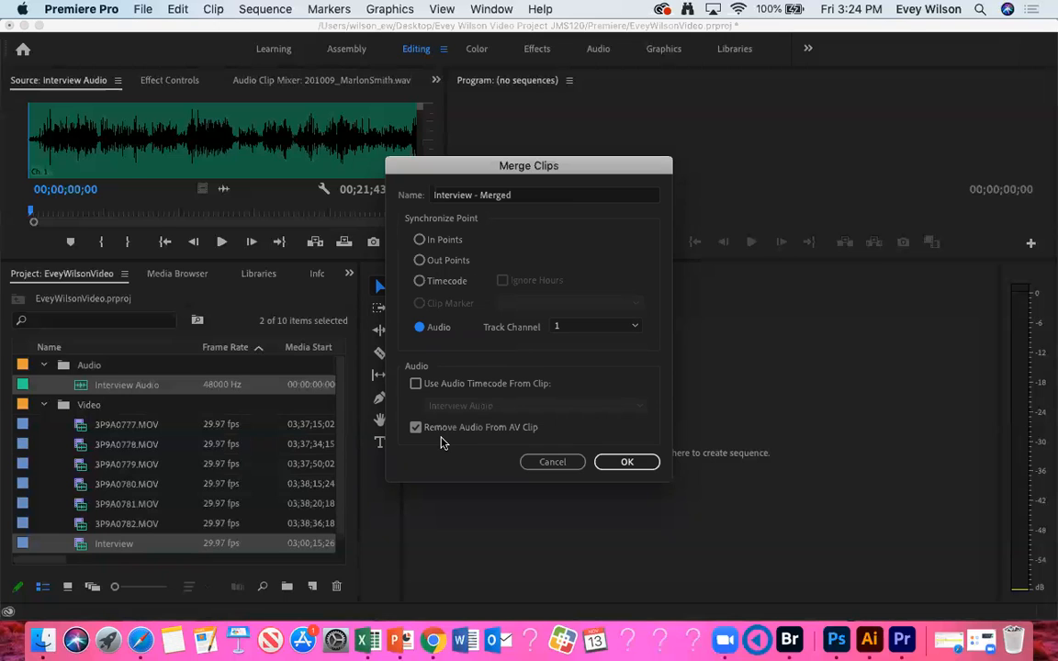
pyautogui.click(640, 463)
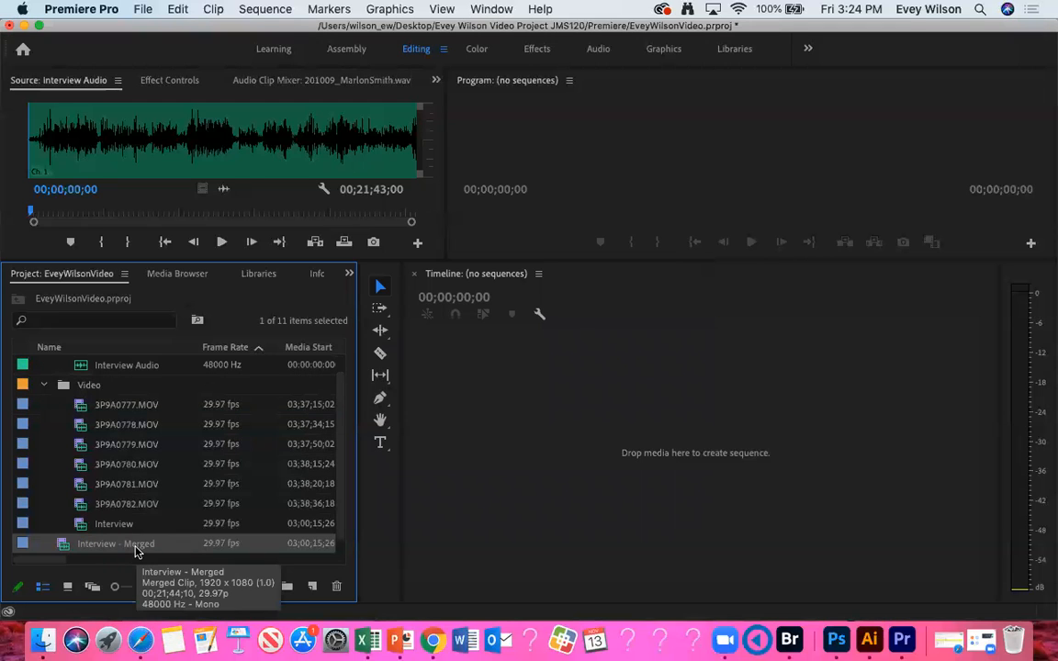
# Step: Load the Interview - Merged clip in the Source monitor and create a new sequence from it in the timeline
pyautogui.doubleClick(61, 549)
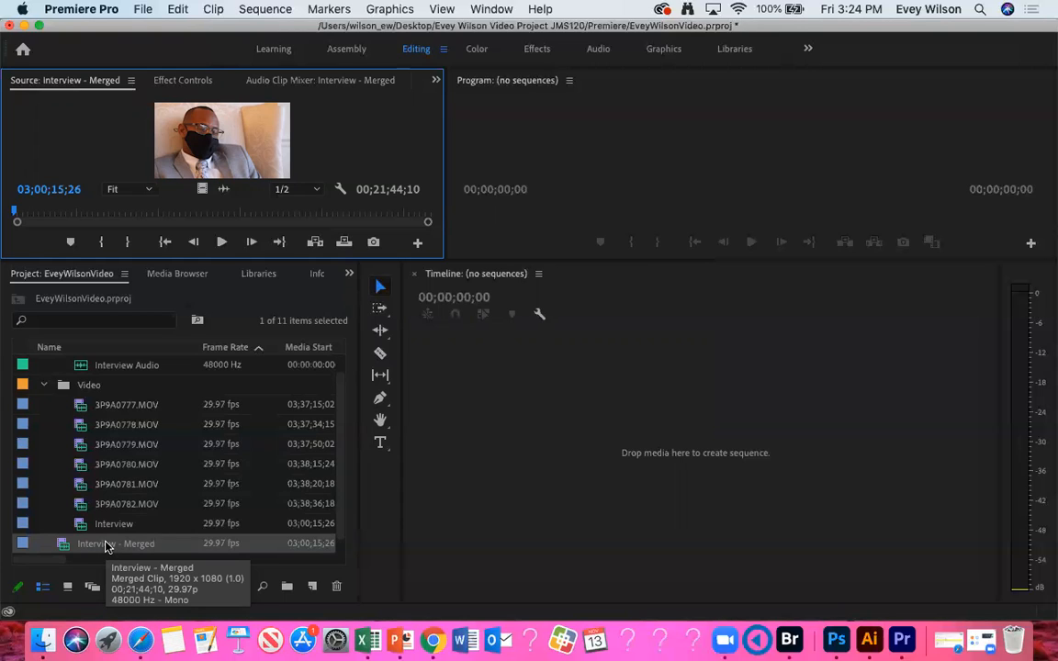
pyautogui.moveTo(65, 546); pyautogui.dragTo(714, 427)
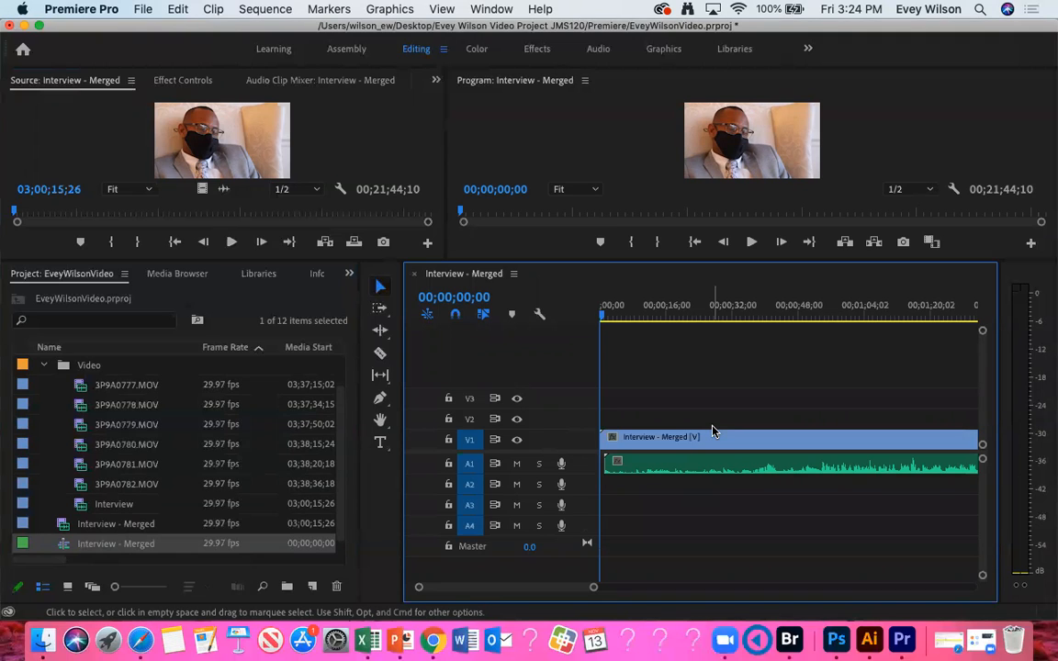
pyautogui.click(725, 640)
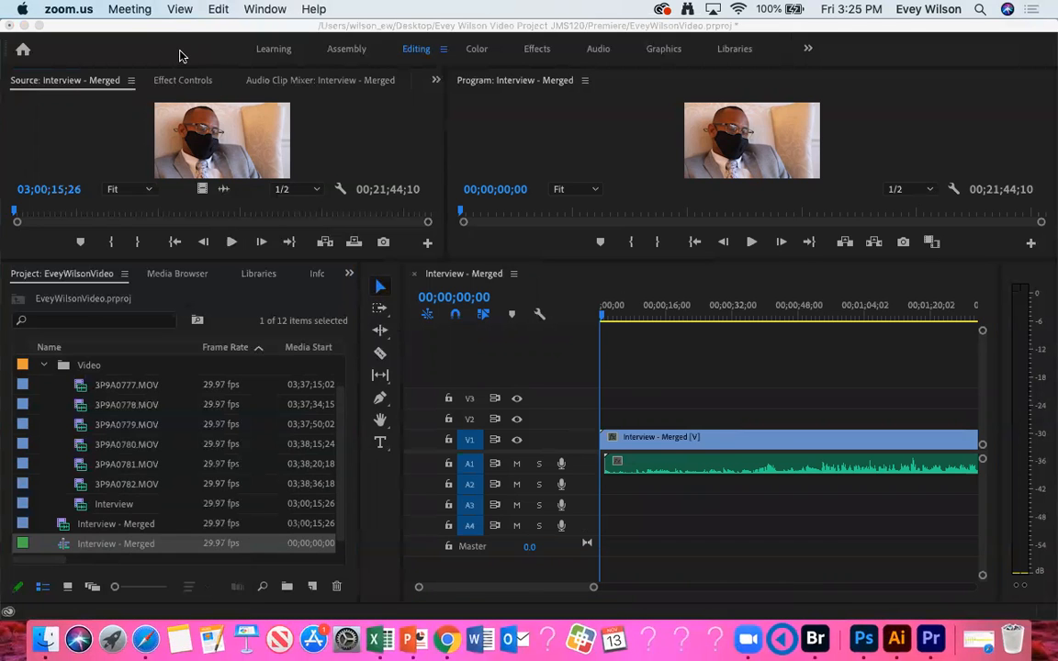
pyautogui.rightClick(744, 648)
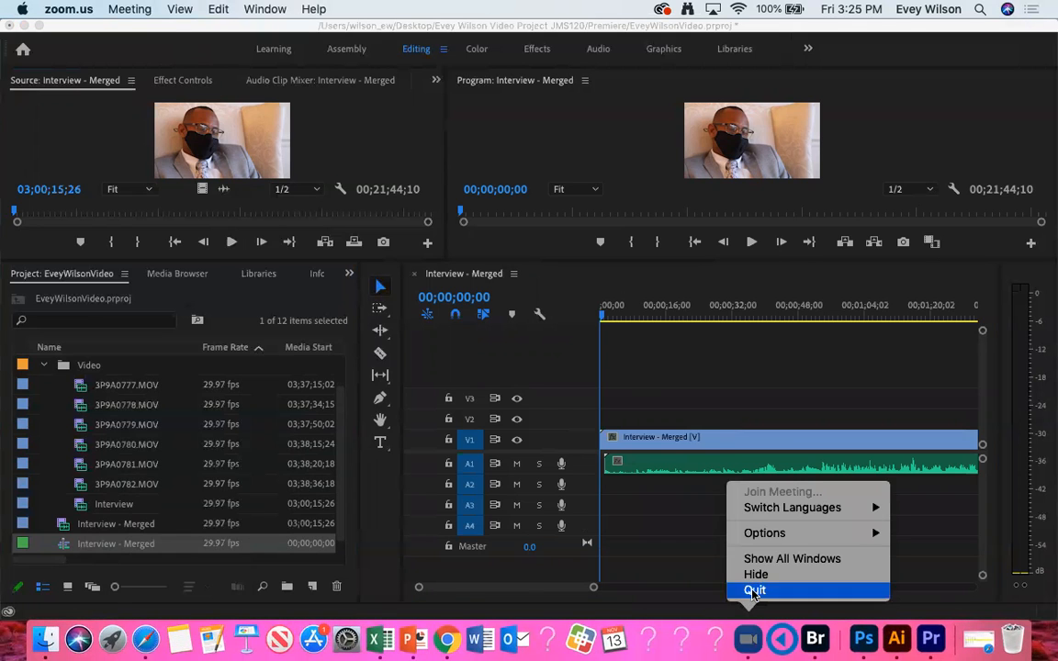